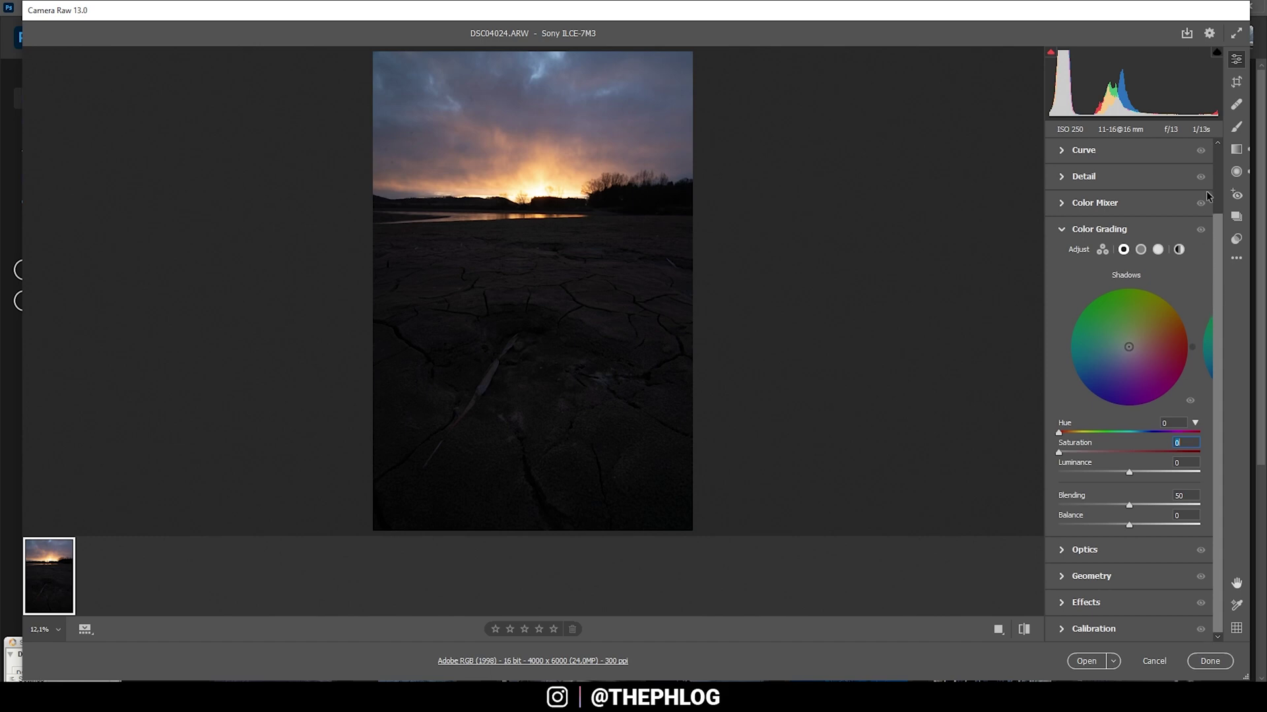
# In Optics, enable Remove chromatic aberration and Use profile corrections
pyautogui.click(1062, 228)
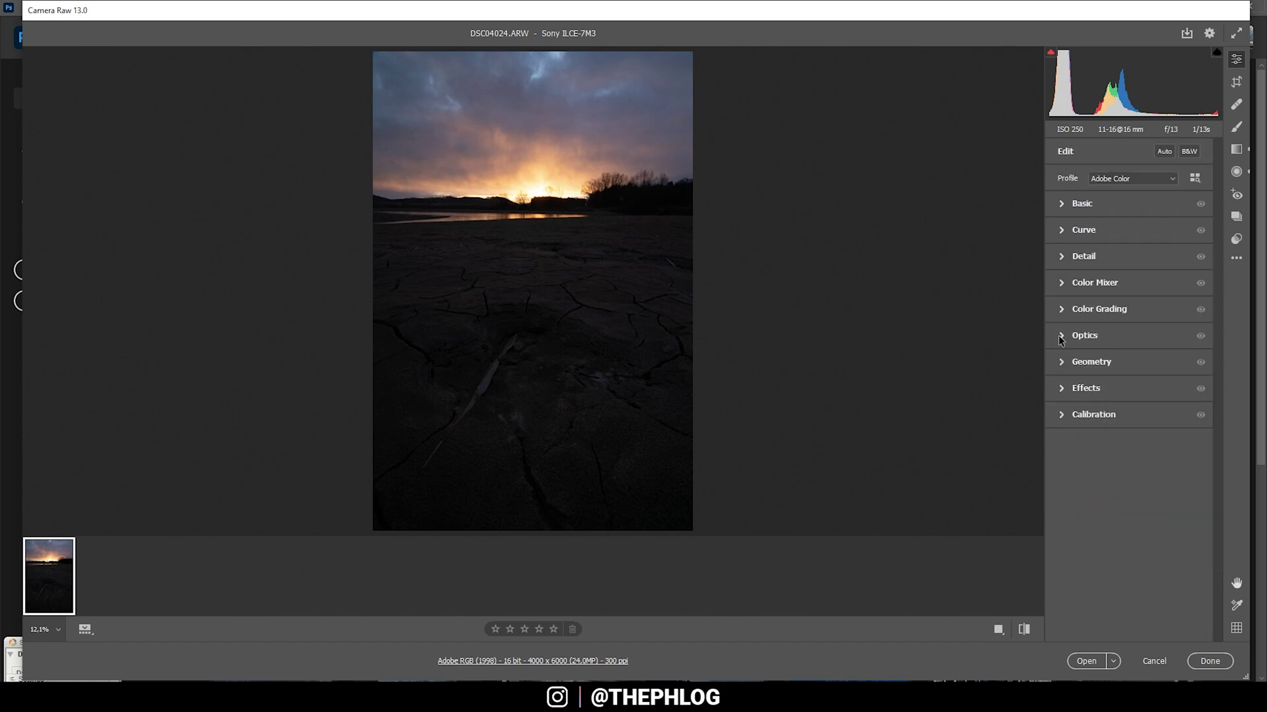
pyautogui.click(1060, 335)
pyautogui.click(1065, 382)
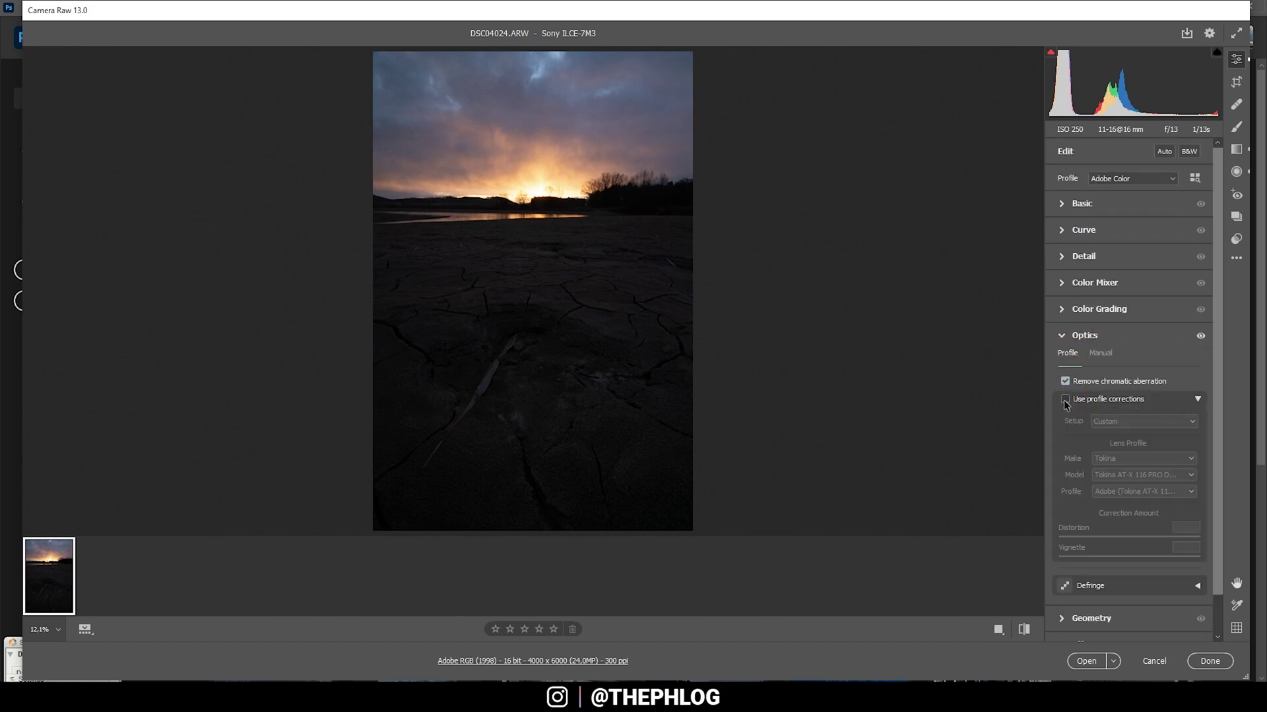
pyautogui.click(1065, 399)
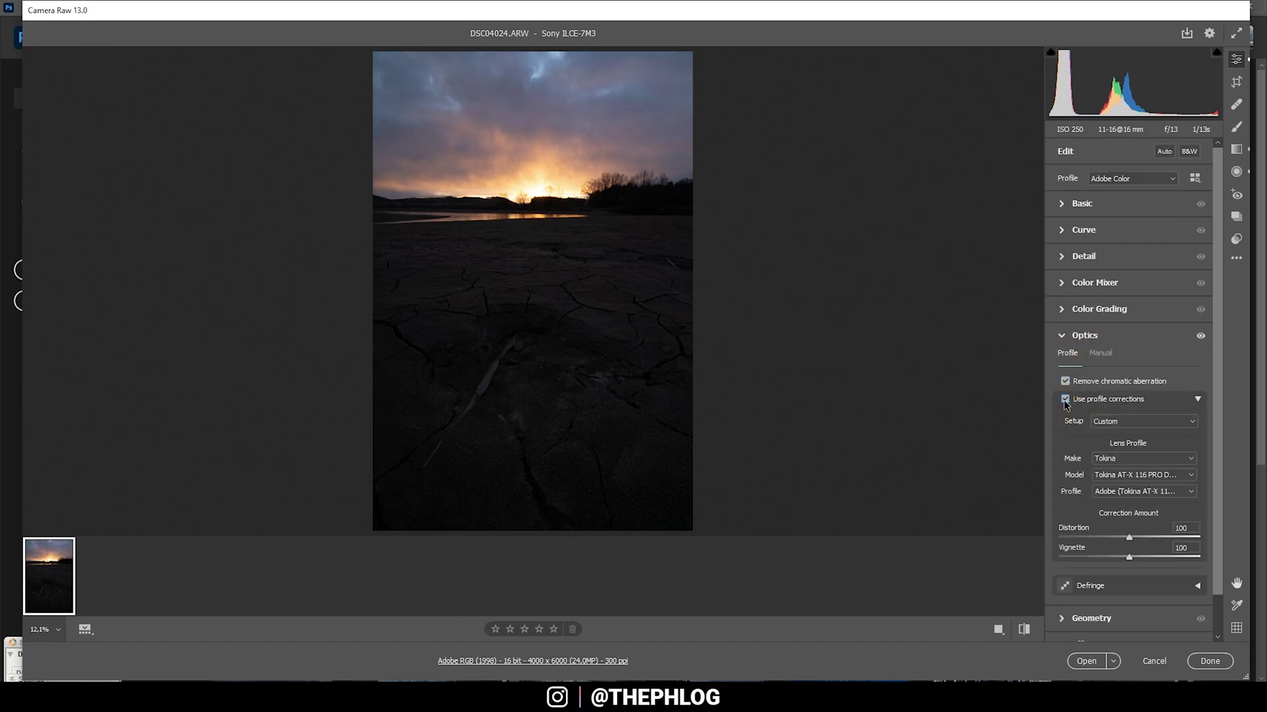
# Switch the camera profile from Adobe Color to Adobe Standard in Basic
pyautogui.click(1060, 204)
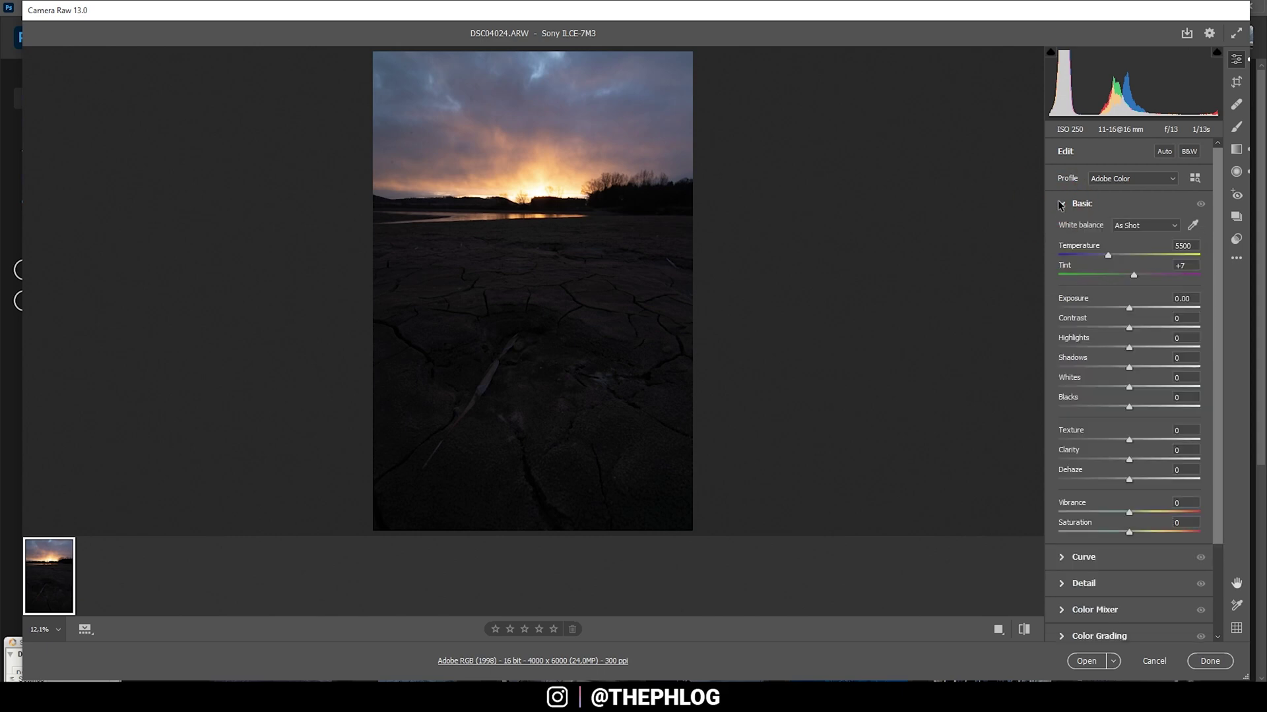
pyautogui.click(1113, 180)
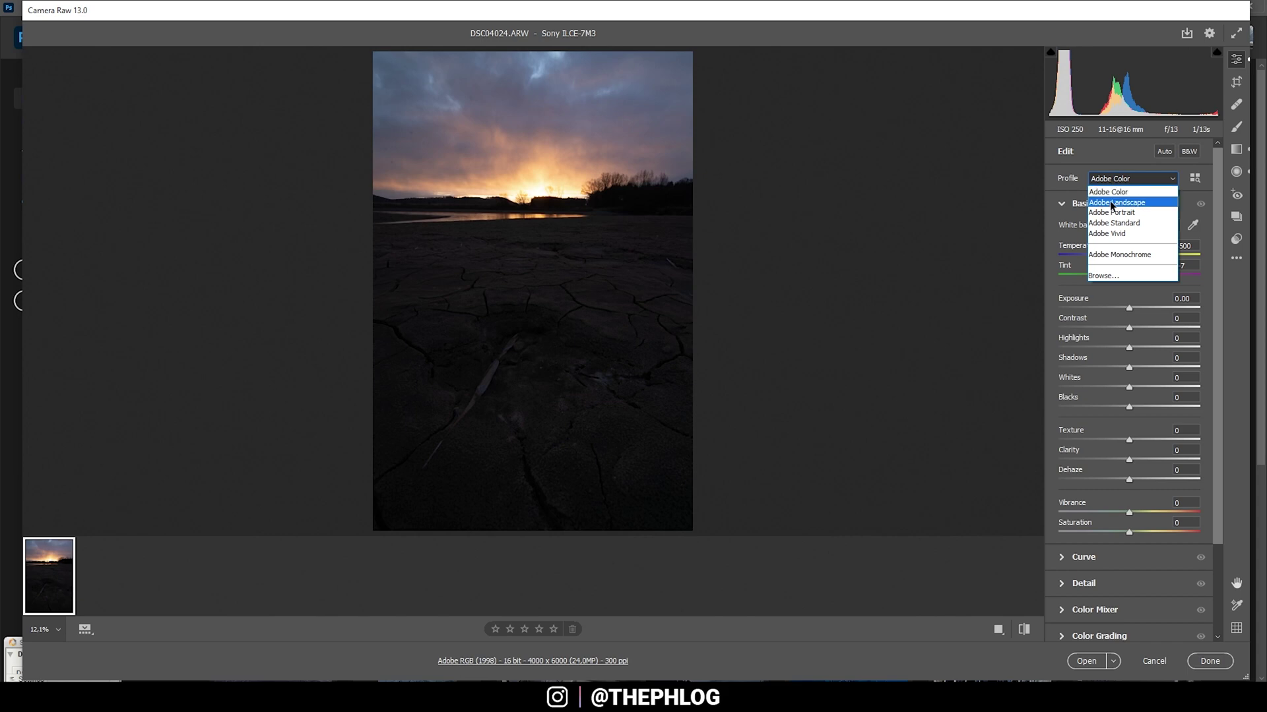
pyautogui.click(1108, 225)
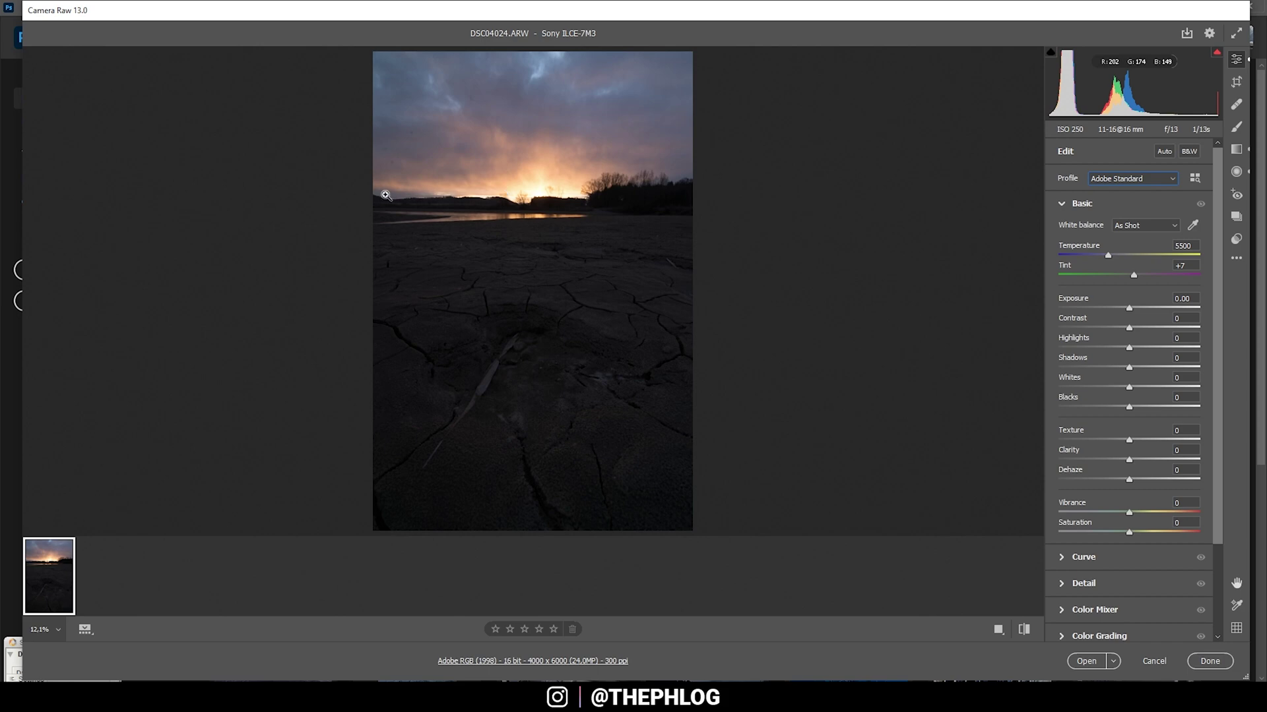
pyautogui.click(1152, 228)
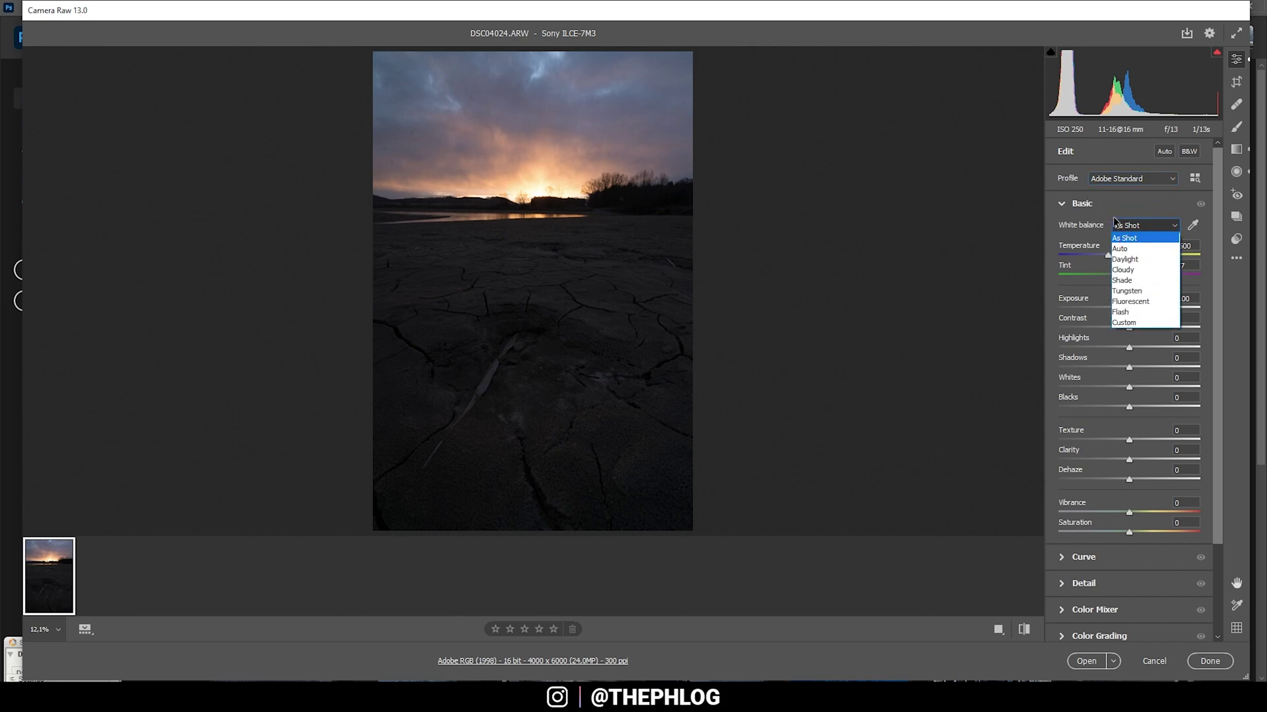
# Set white balance to Shade (7500, tint +10), exposure to +0.65 and highlights to -45
pyautogui.click(1132, 281)
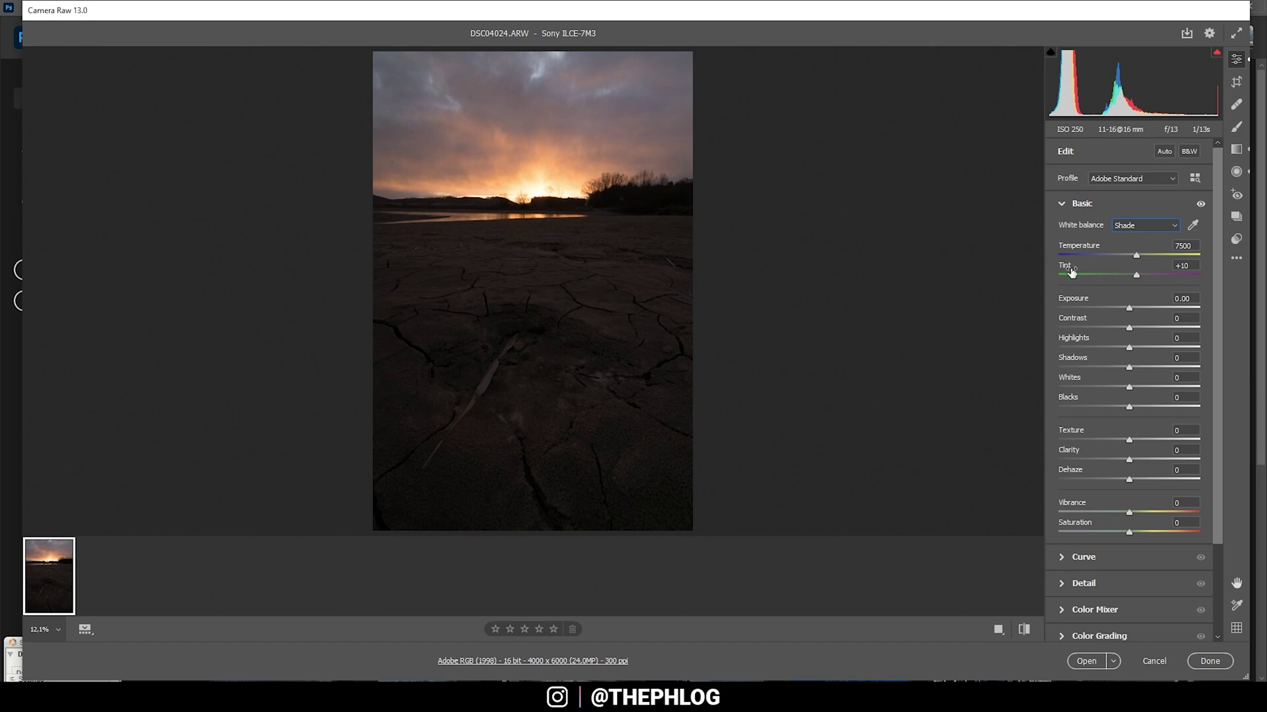
pyautogui.moveTo(1129, 308); pyautogui.dragTo(1139, 310)
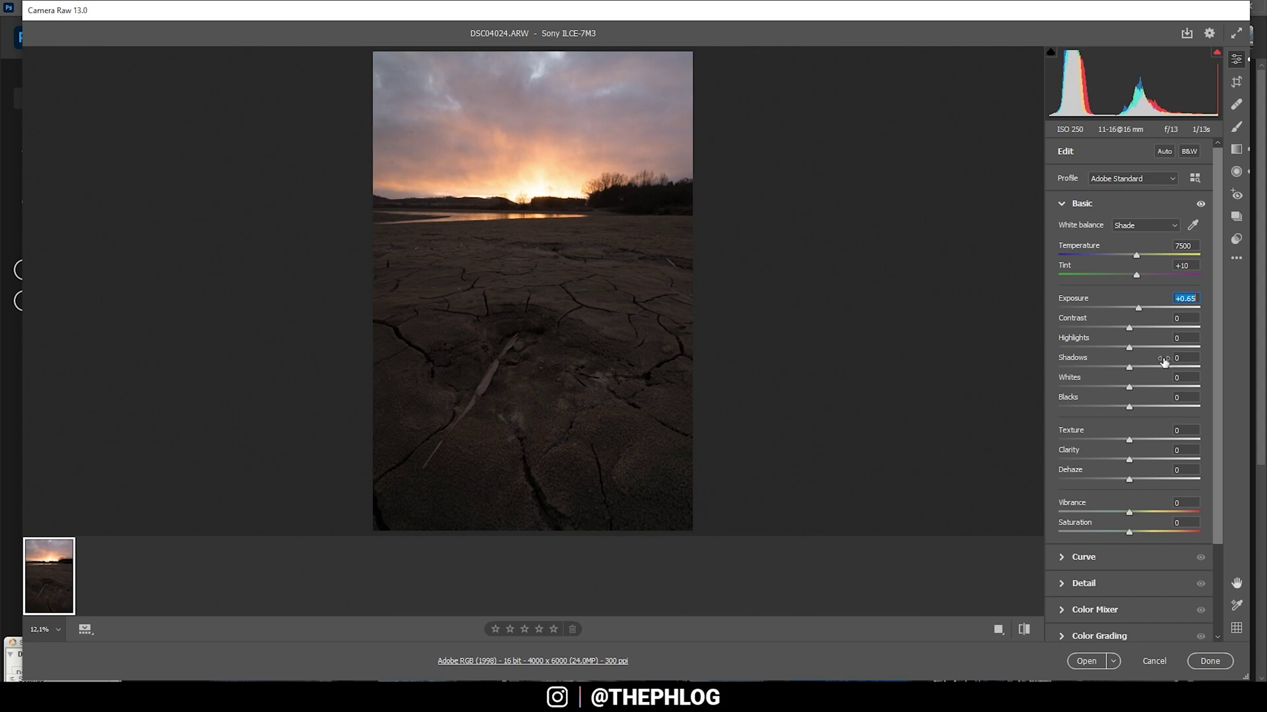
pyautogui.moveTo(1129, 351); pyautogui.dragTo(1098, 351)
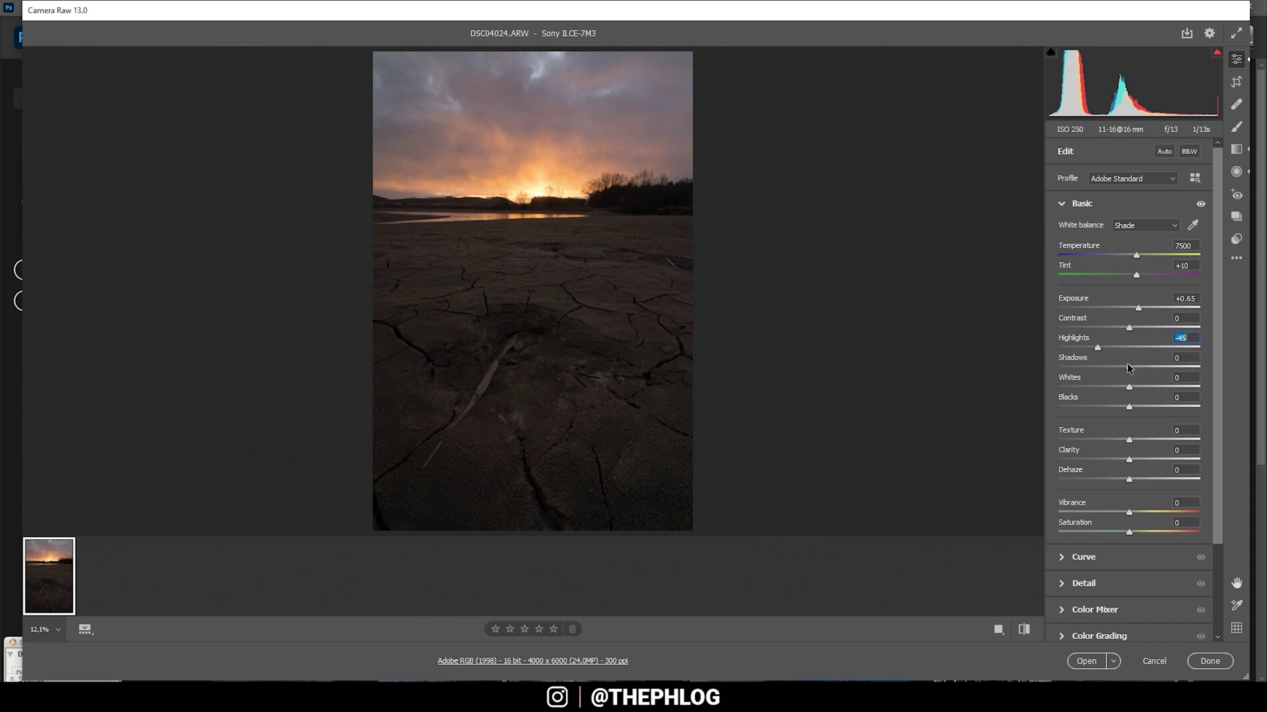
# Lift shadows to +83 and blacks to +29, and set contrast to +13
pyautogui.moveTo(1130, 369); pyautogui.dragTo(1188, 367)
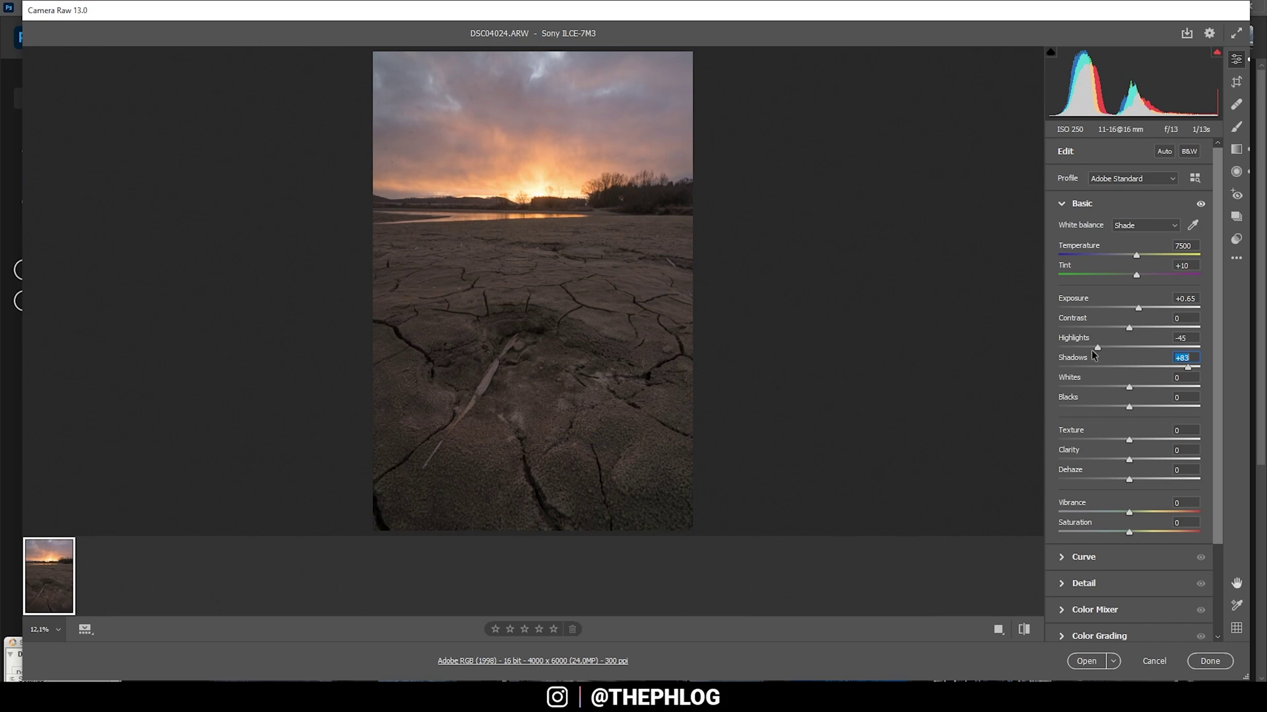
pyautogui.moveTo(1135, 409); pyautogui.dragTo(1137, 409)
pyautogui.moveTo(1138, 407); pyautogui.dragTo(1153, 407)
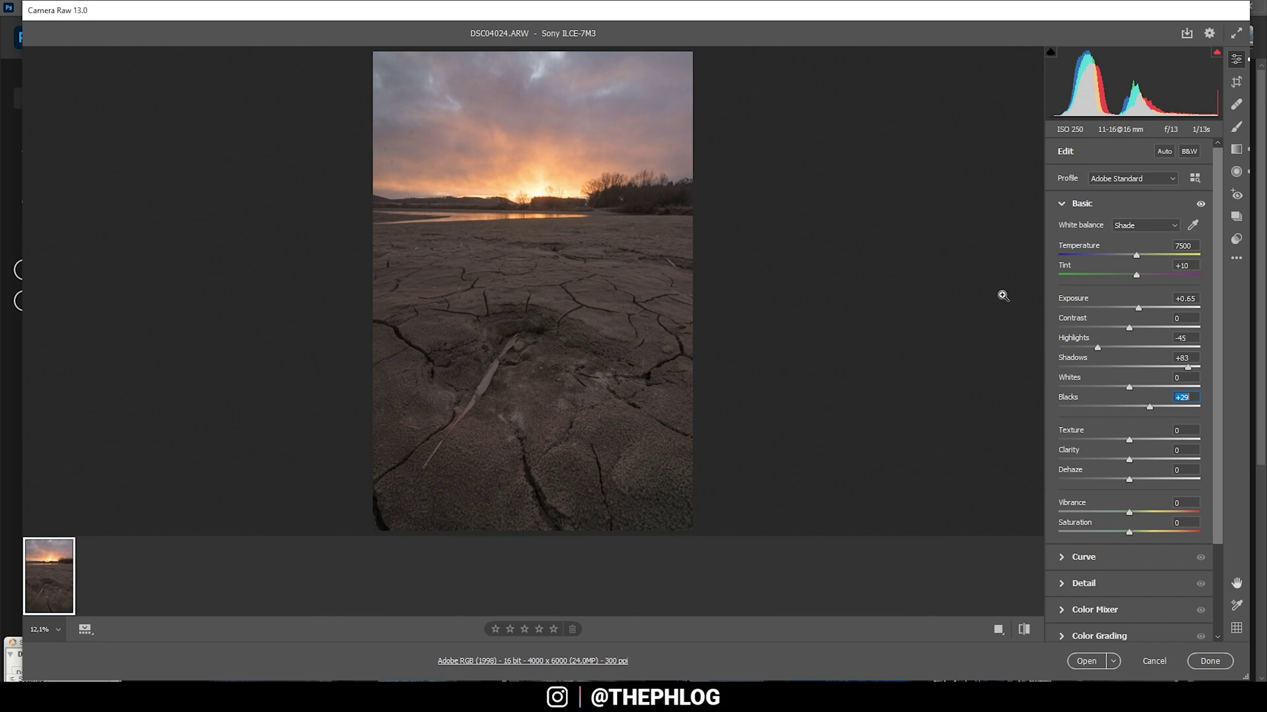
pyautogui.moveTo(1128, 328); pyautogui.dragTo(1145, 326)
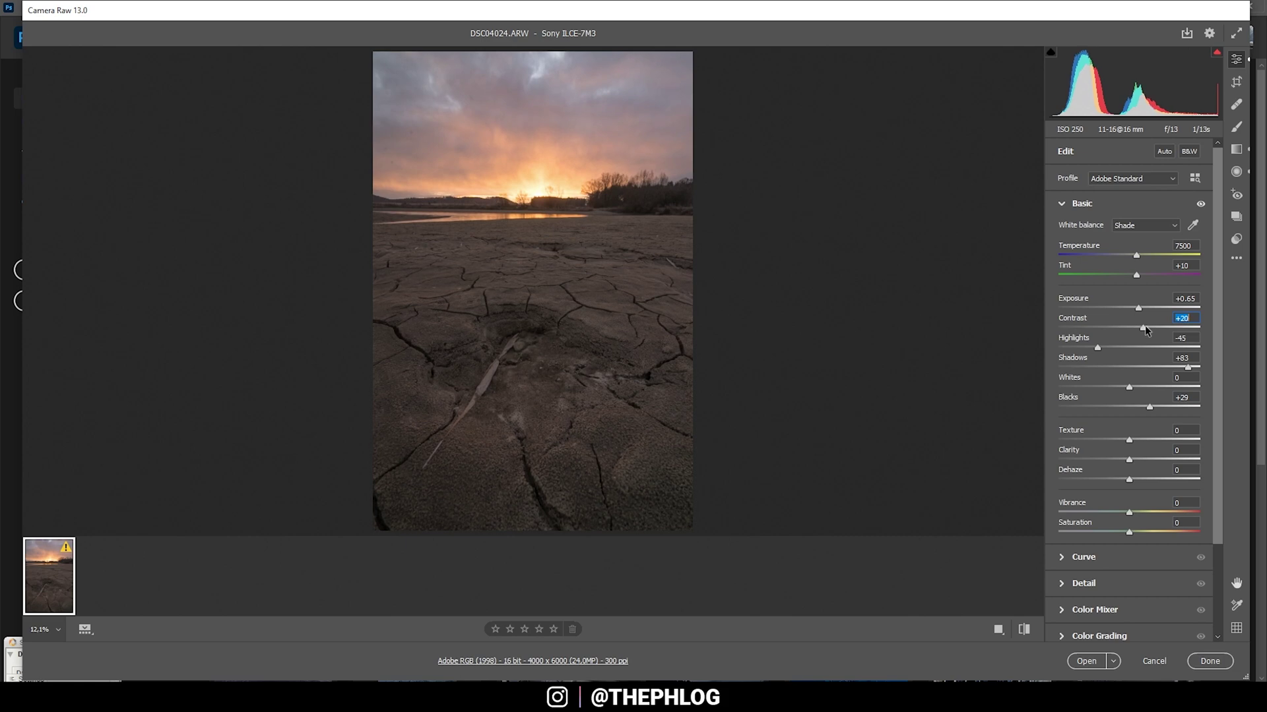
pyautogui.moveTo(1146, 326); pyautogui.dragTo(1140, 326)
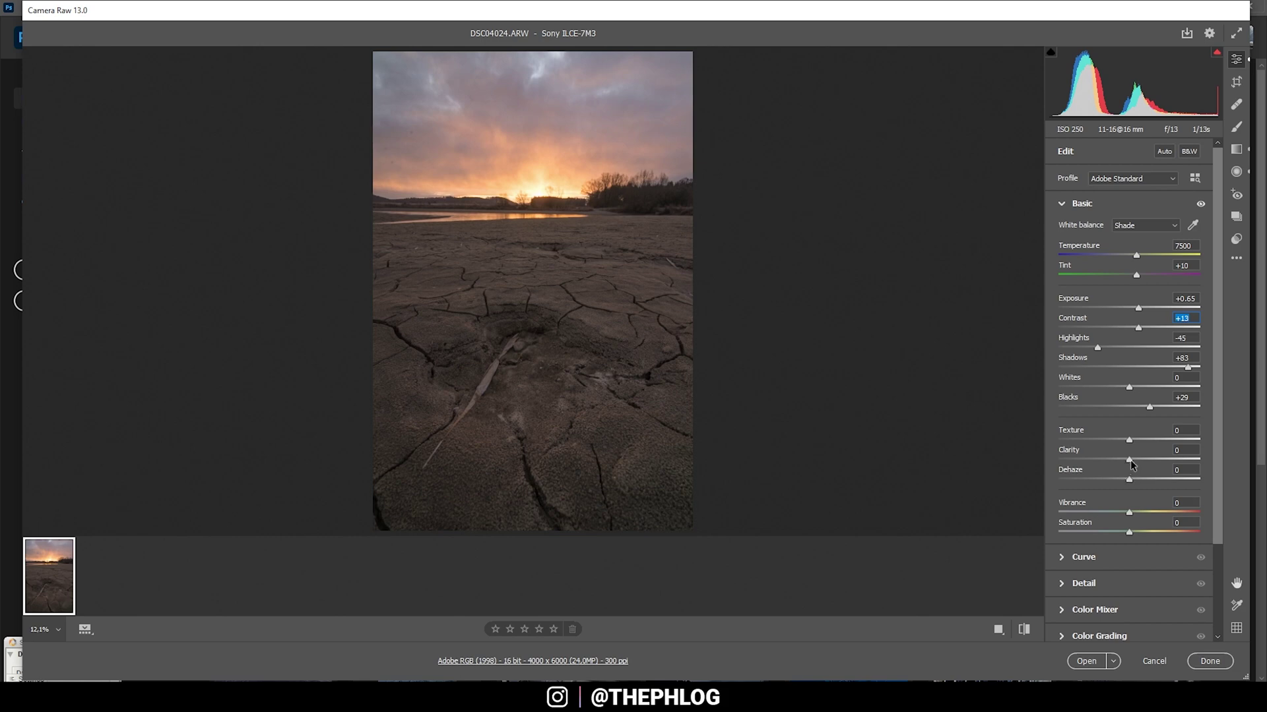
# Set clarity to +14, texture to +7 and vibrance to +17
pyautogui.moveTo(1131, 462); pyautogui.dragTo(1148, 465)
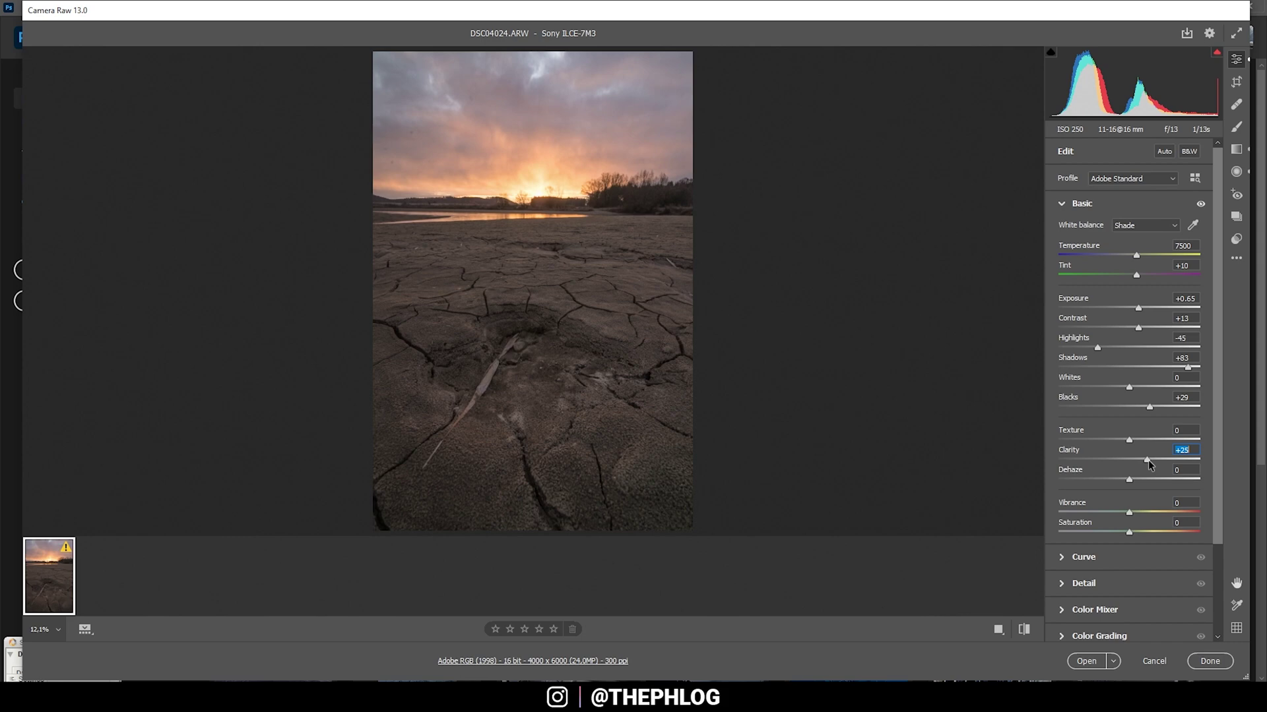
pyautogui.moveTo(1148, 461); pyautogui.dragTo(1136, 442)
pyautogui.click(1130, 438)
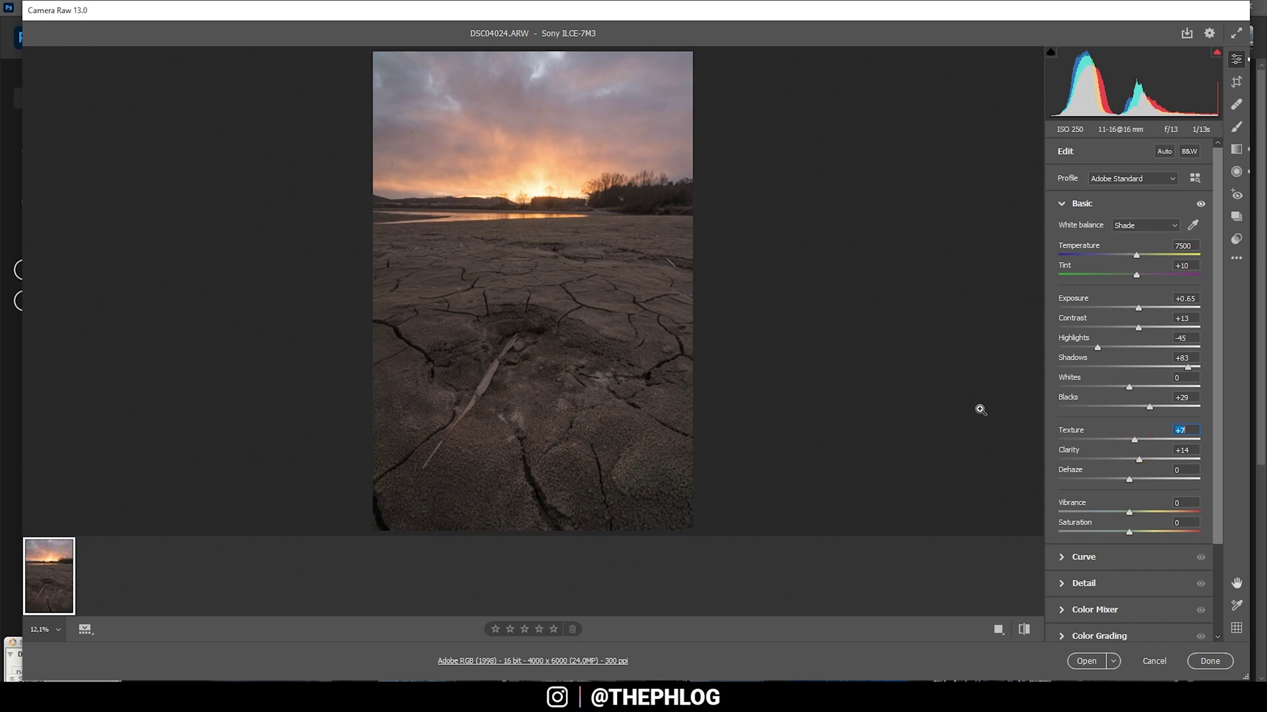
pyautogui.moveTo(1131, 519); pyautogui.dragTo(1138, 513)
pyautogui.moveTo(1140, 513); pyautogui.dragTo(1142, 513)
pyautogui.click(1236, 149)
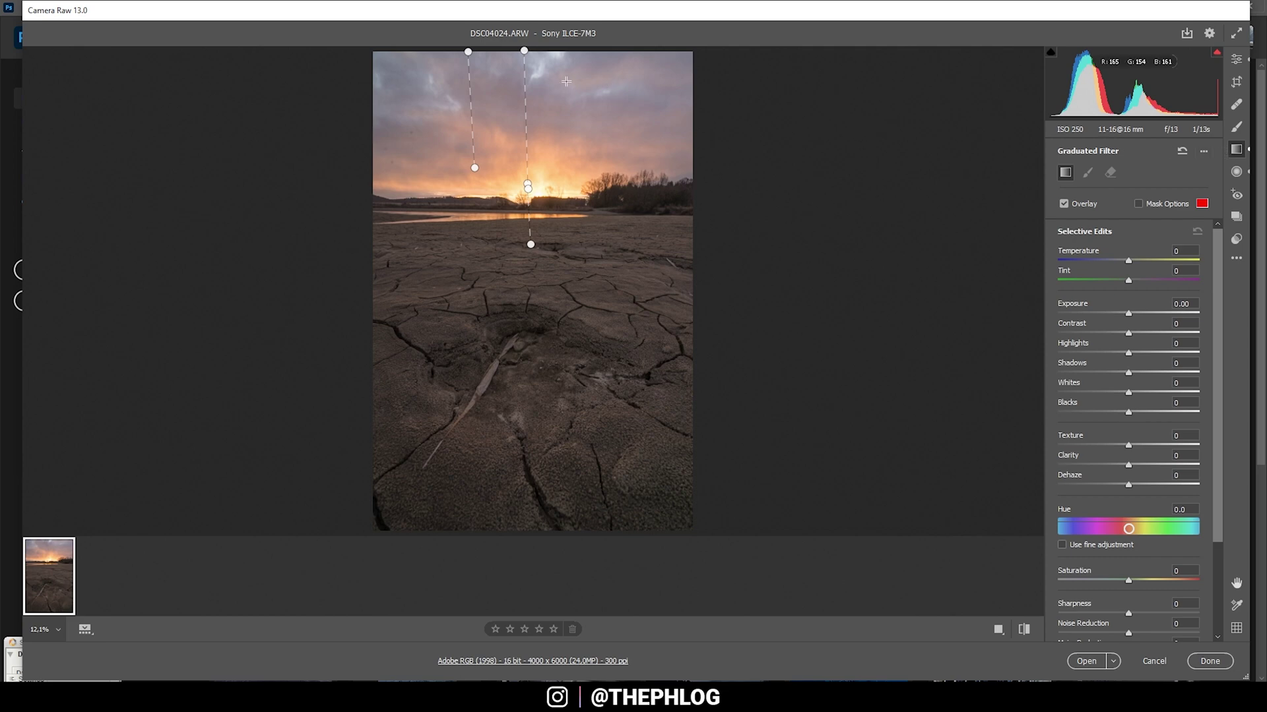
# Give the left sky filter exposure -0.55 and texture -100, then darken the second sky filter
pyautogui.moveTo(467, 50)
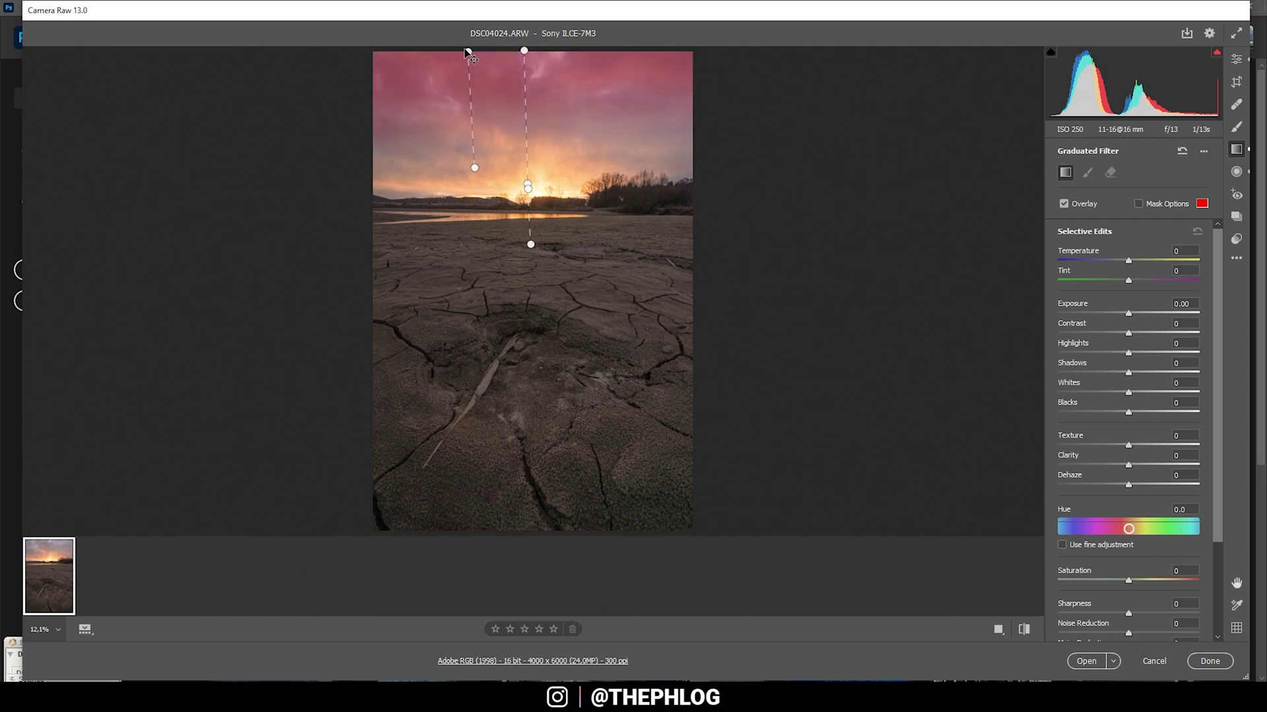
pyautogui.click(469, 52)
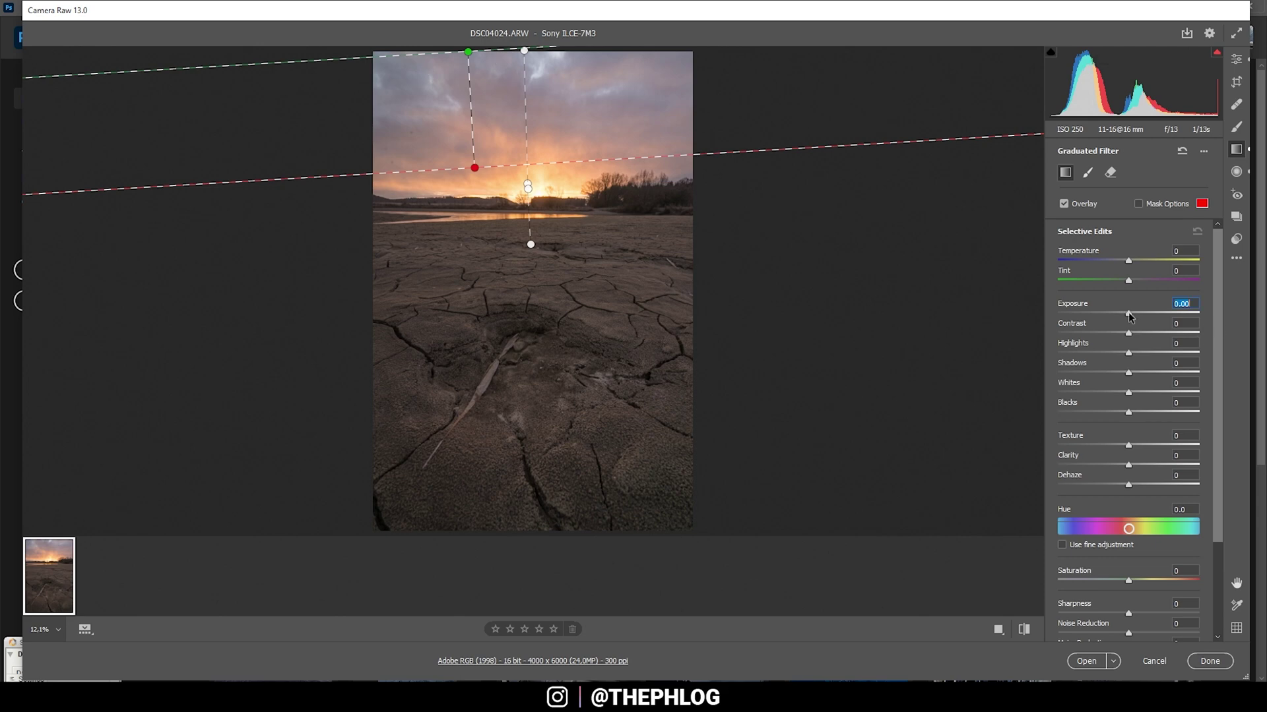
pyautogui.moveTo(1128, 314); pyautogui.dragTo(1118, 314)
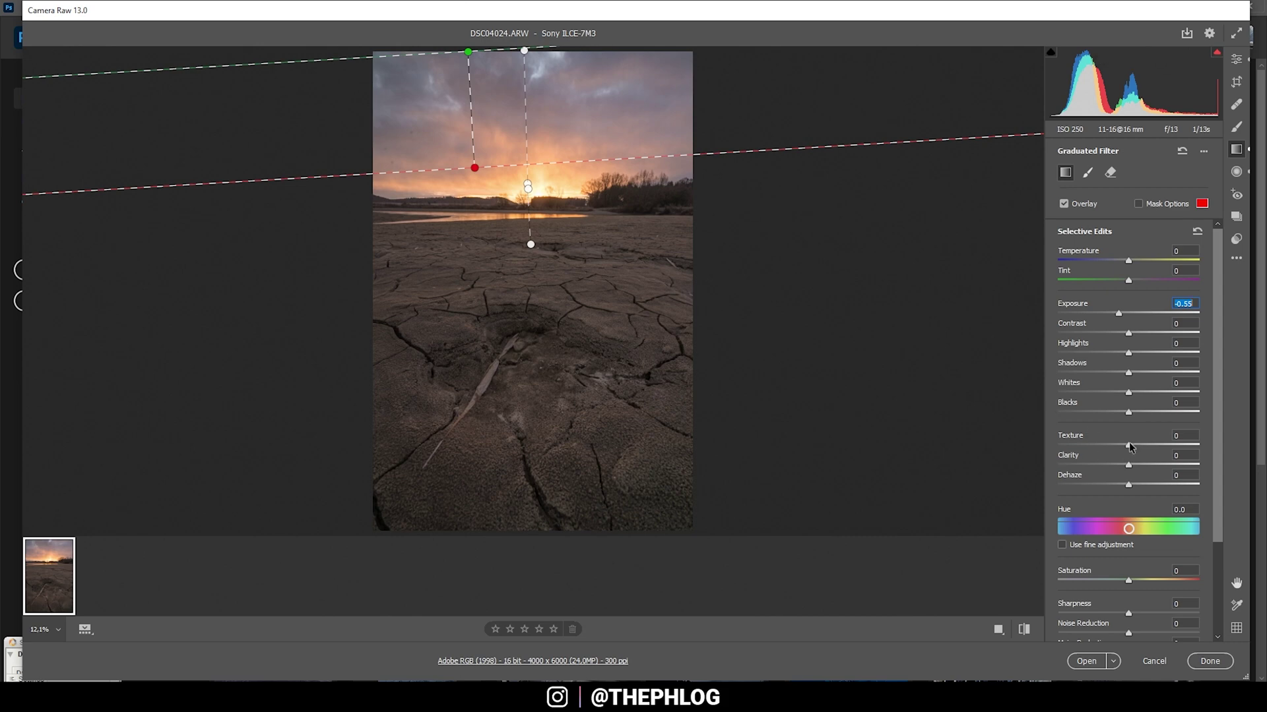
pyautogui.moveTo(1128, 445); pyautogui.dragTo(828, 422)
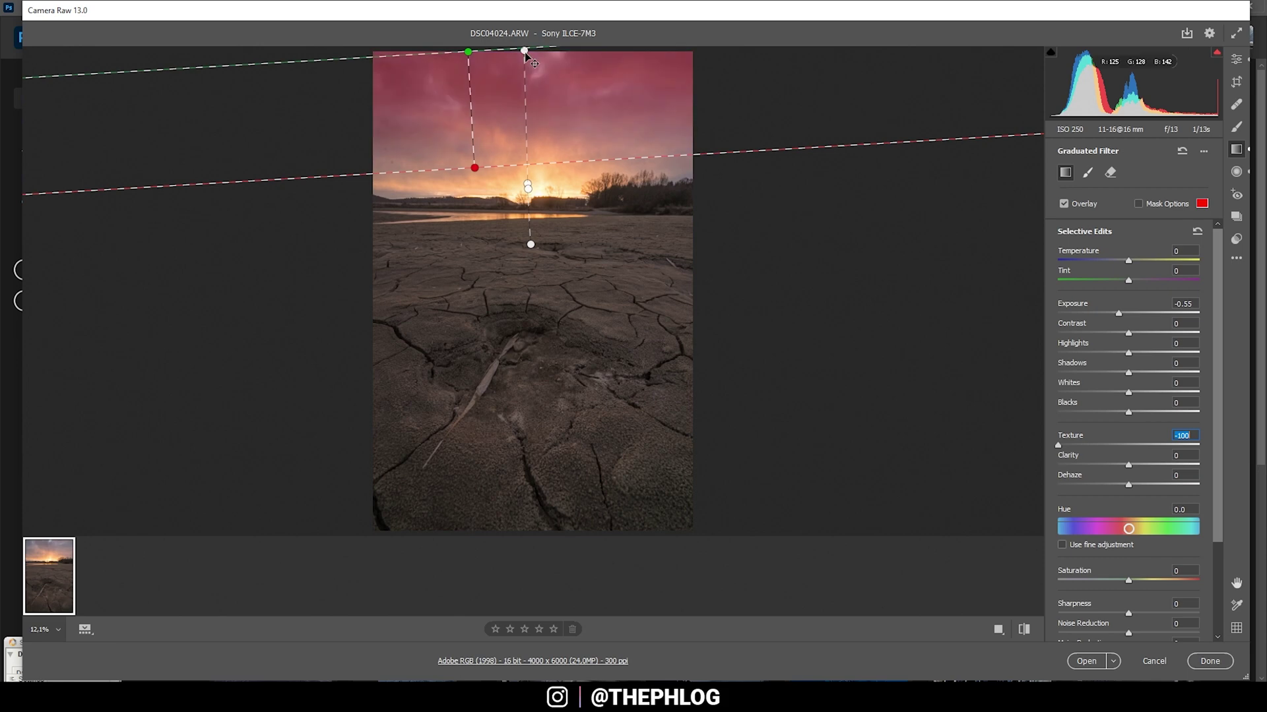
pyautogui.click(524, 53)
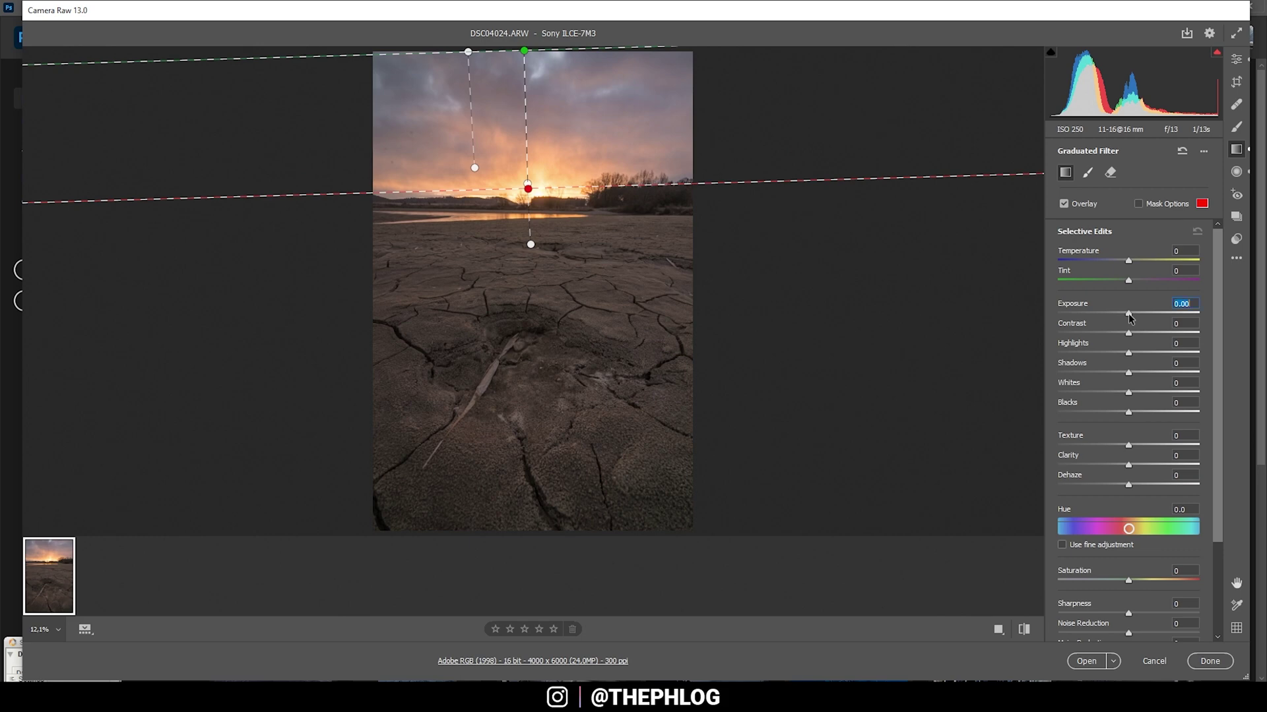
pyautogui.moveTo(1129, 315); pyautogui.dragTo(1120, 318)
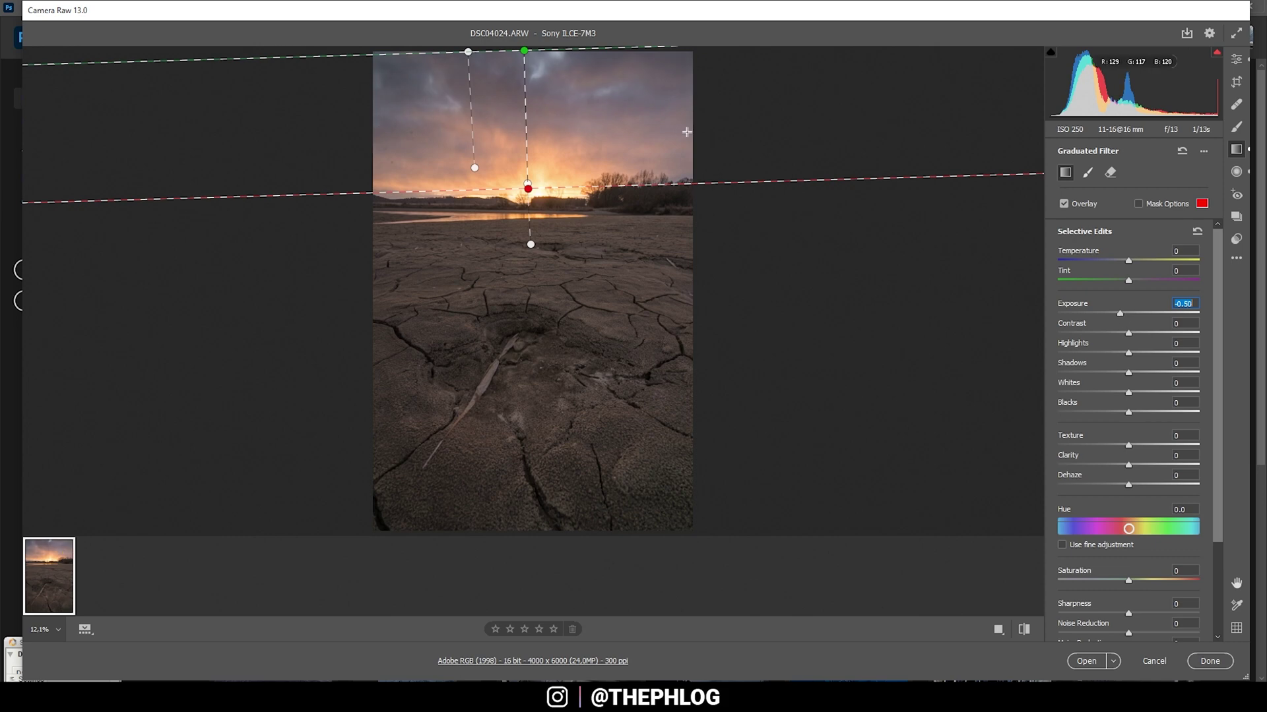
# Set the second sky filter to contrast +100, clarity -6, texture -79 and temperature -11
pyautogui.moveTo(1135, 339); pyautogui.dragTo(1259, 339)
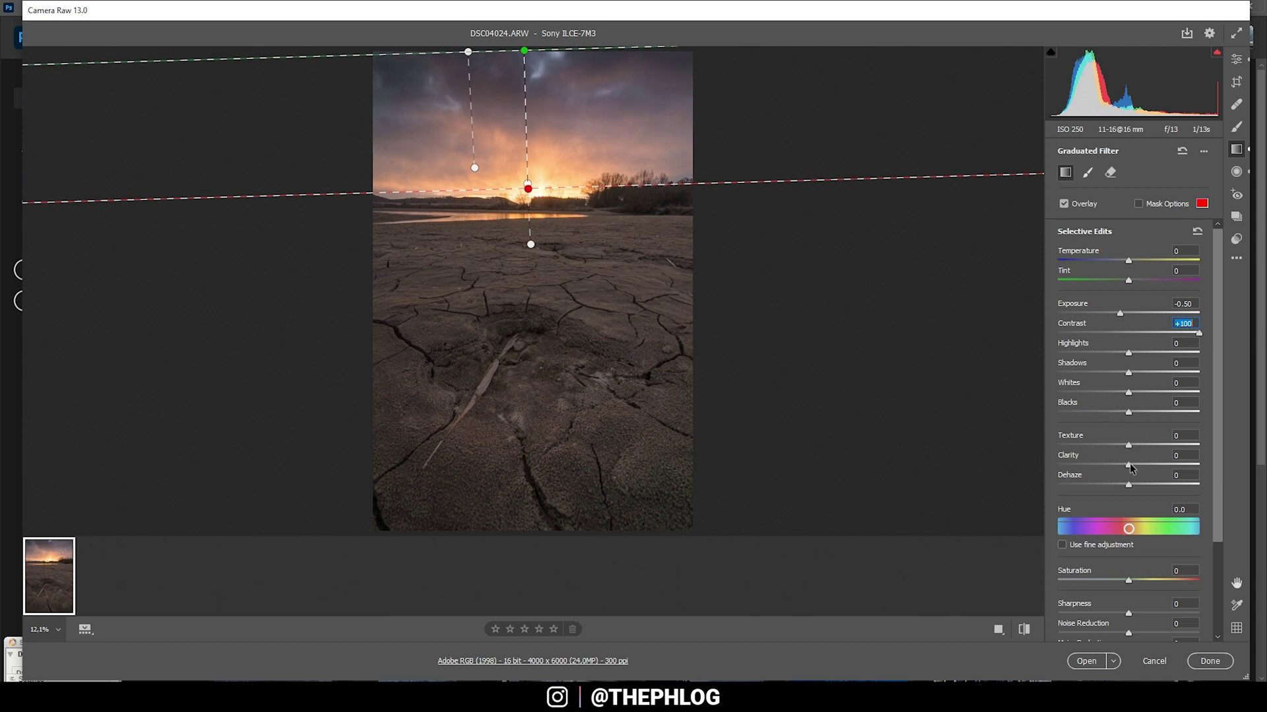
pyautogui.moveTo(1129, 465); pyautogui.dragTo(1126, 467)
pyautogui.click(1130, 446)
pyautogui.moveTo(1130, 446); pyautogui.dragTo(1124, 446)
pyautogui.moveTo(1123, 449); pyautogui.dragTo(1072, 445)
pyautogui.moveTo(1128, 262); pyautogui.dragTo(1118, 262)
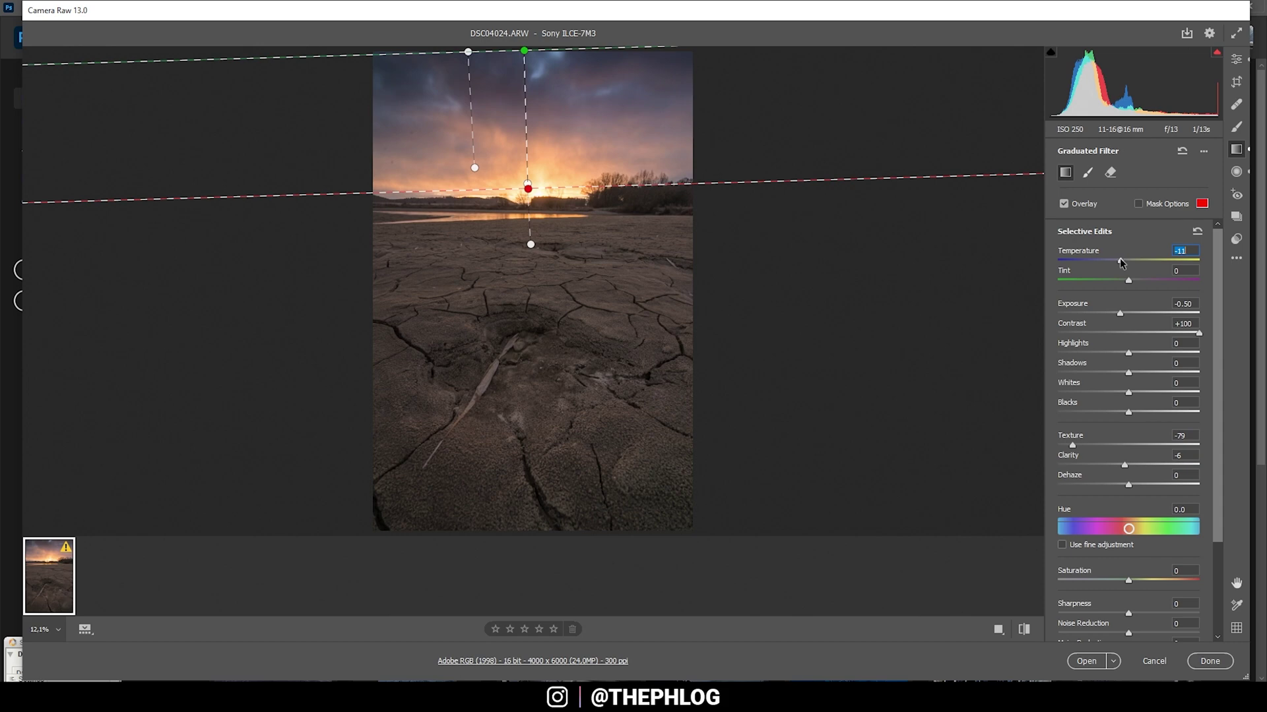
pyautogui.moveTo(1121, 263); pyautogui.dragTo(1120, 263)
pyautogui.click(531, 244)
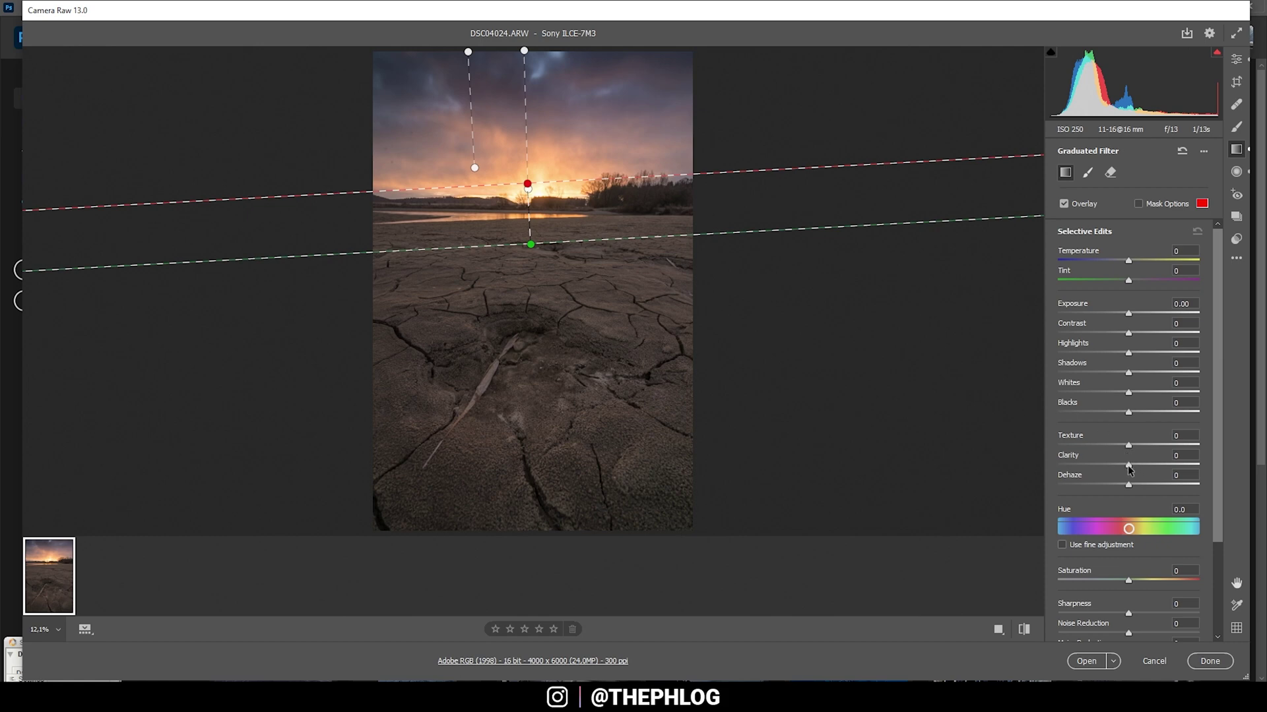
# Max the foreground filter's clarity to +100 and slightly raise its texture, exposure and whites
pyautogui.moveTo(1130, 467); pyautogui.dragTo(1249, 467)
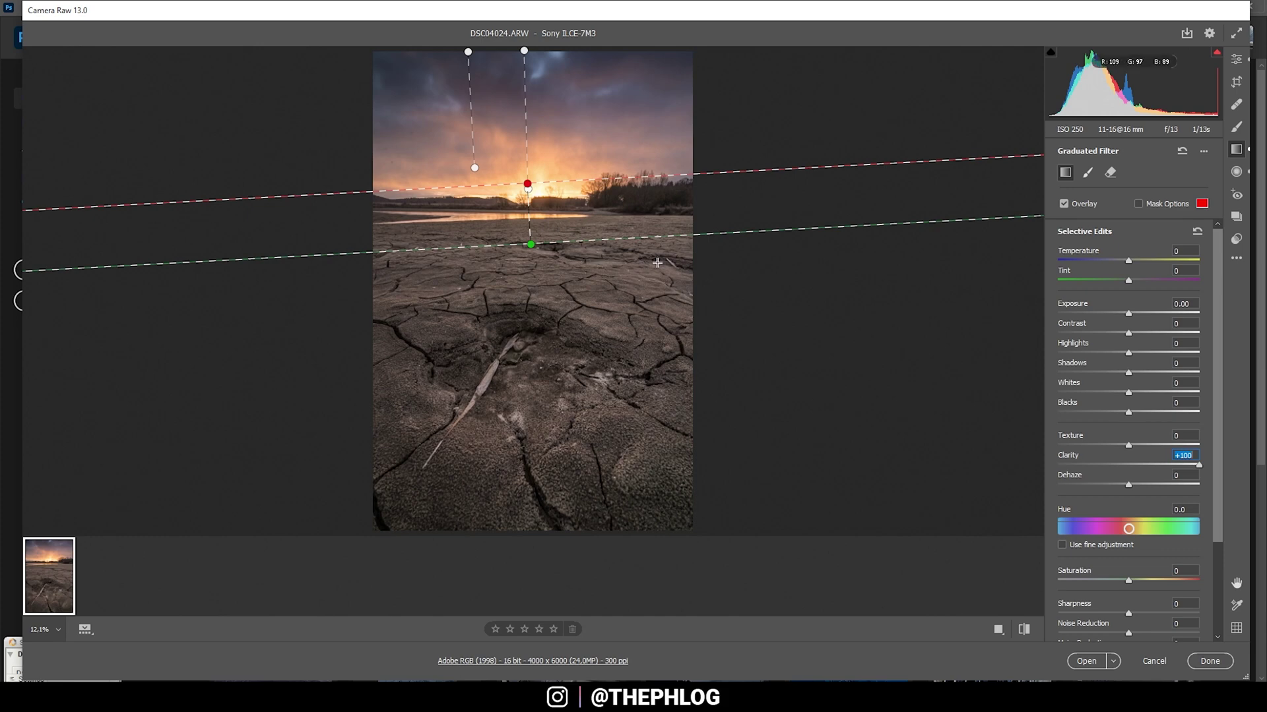
pyautogui.moveTo(1129, 444); pyautogui.dragTo(1139, 450)
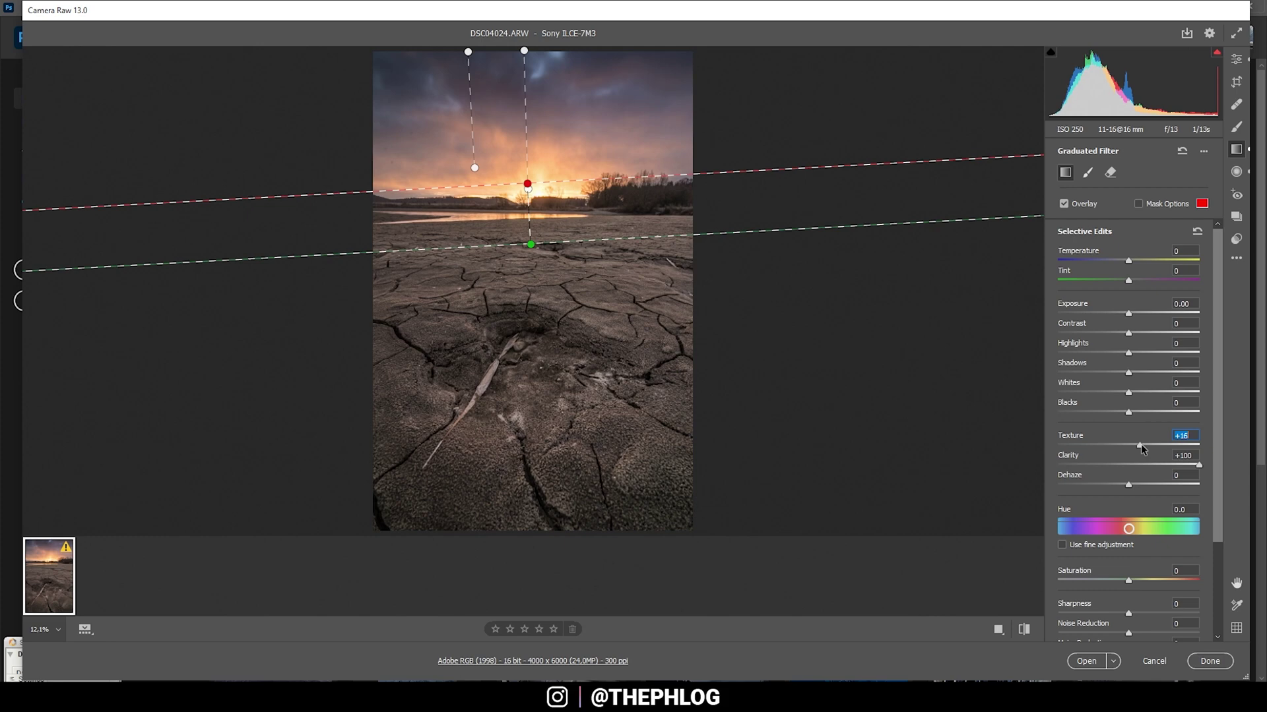
pyautogui.click(1130, 319)
pyautogui.moveTo(1130, 318); pyautogui.dragTo(1154, 331)
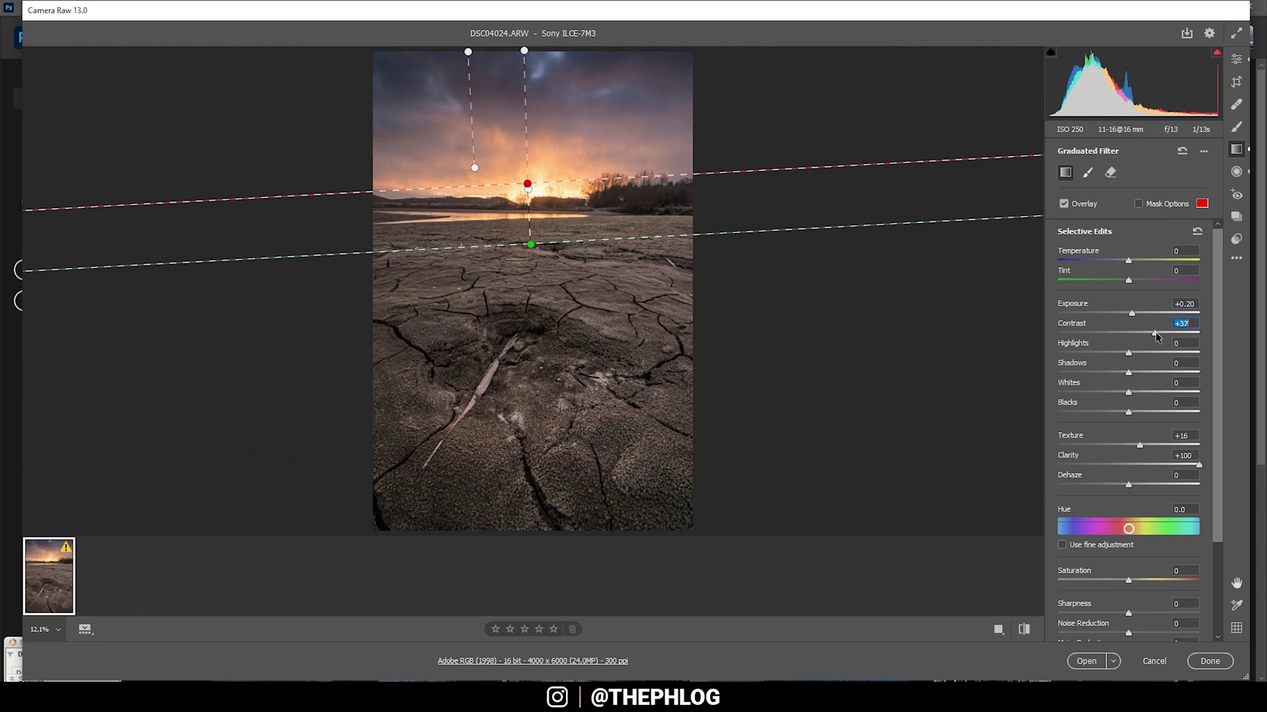
pyautogui.moveTo(1128, 393); pyautogui.dragTo(1144, 395)
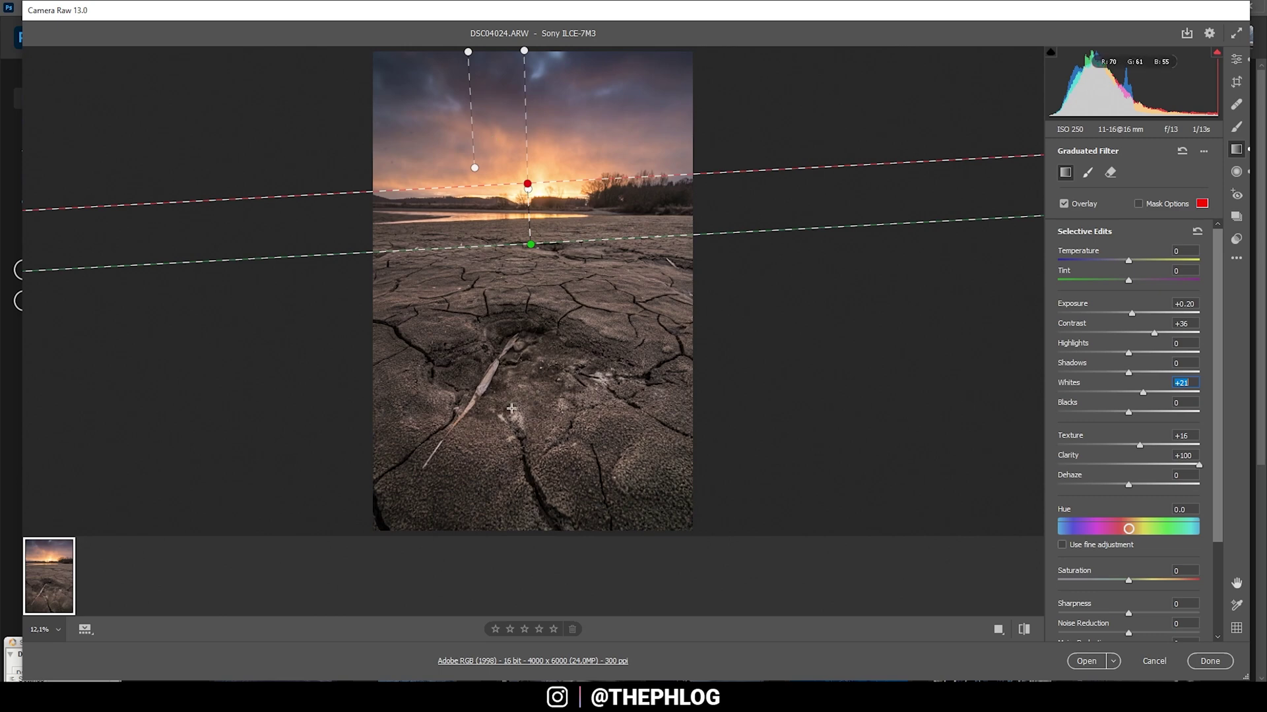
# Cool the foreground graduated filter's temperature to -52
pyautogui.click(1128, 261)
pyautogui.moveTo(1128, 262); pyautogui.dragTo(1114, 259)
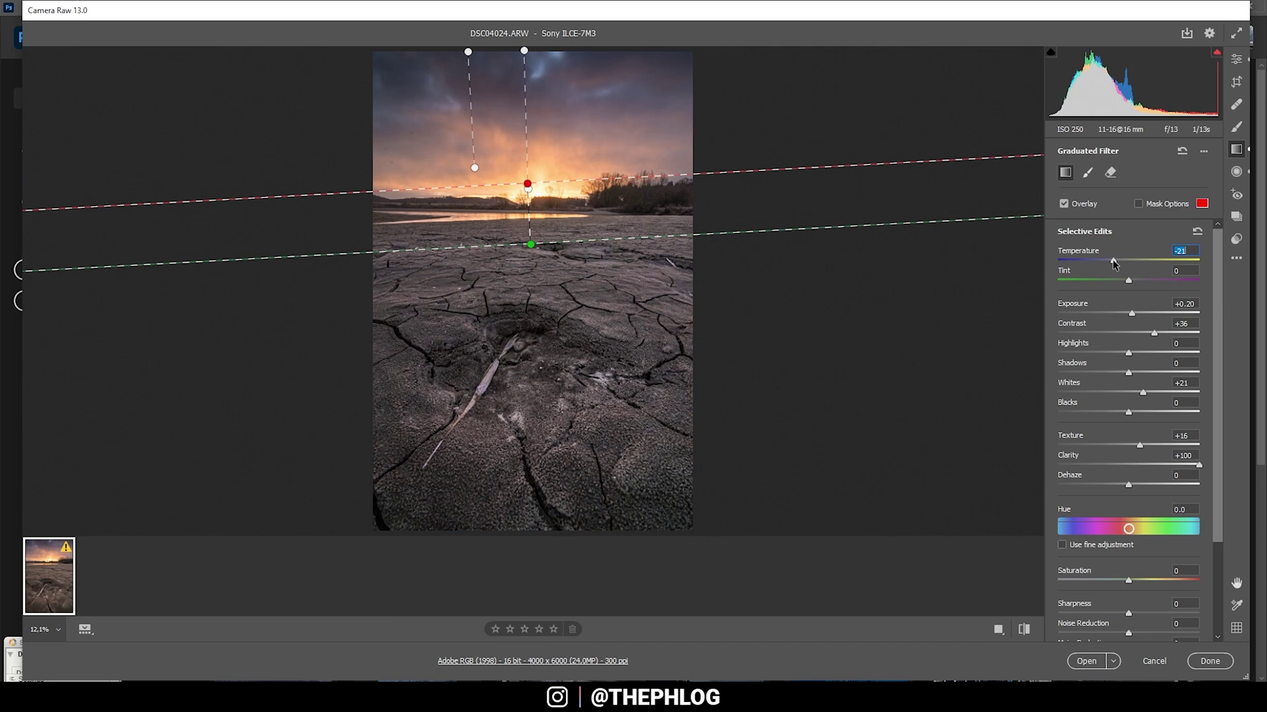
pyautogui.moveTo(1112, 260); pyautogui.dragTo(1103, 261)
pyautogui.moveTo(1104, 264); pyautogui.dragTo(1091, 261)
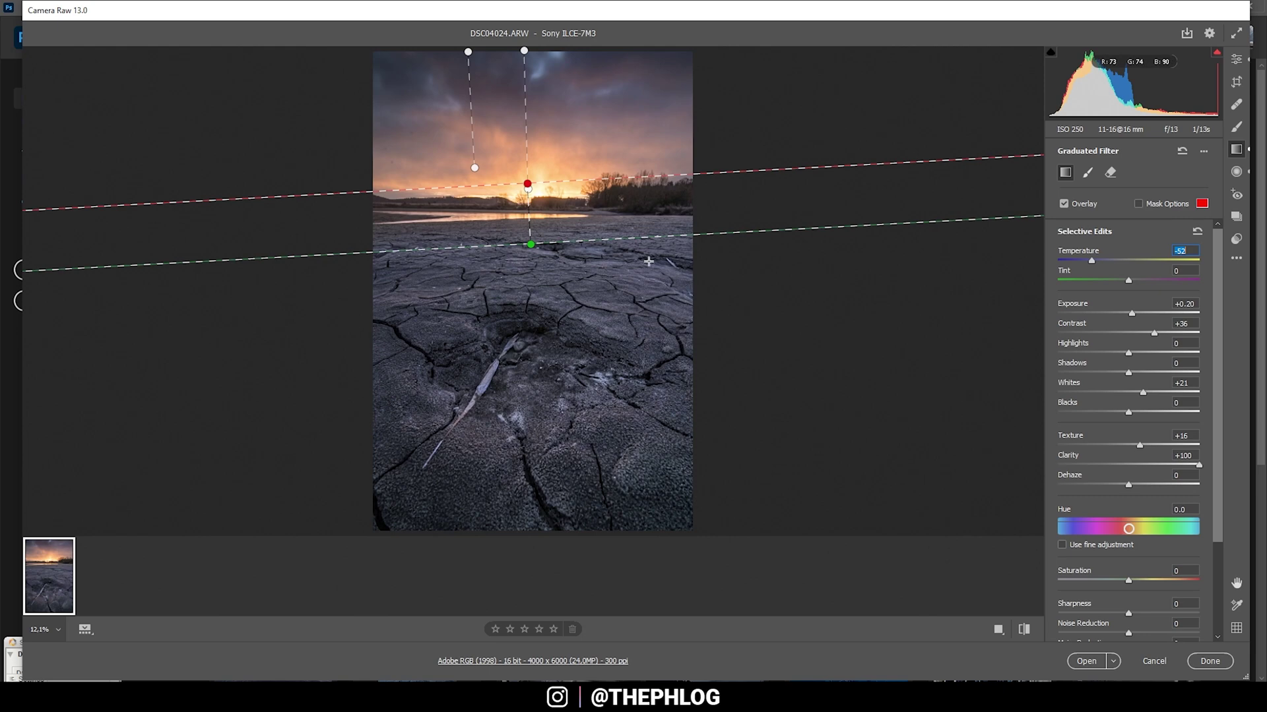
pyautogui.click(1237, 172)
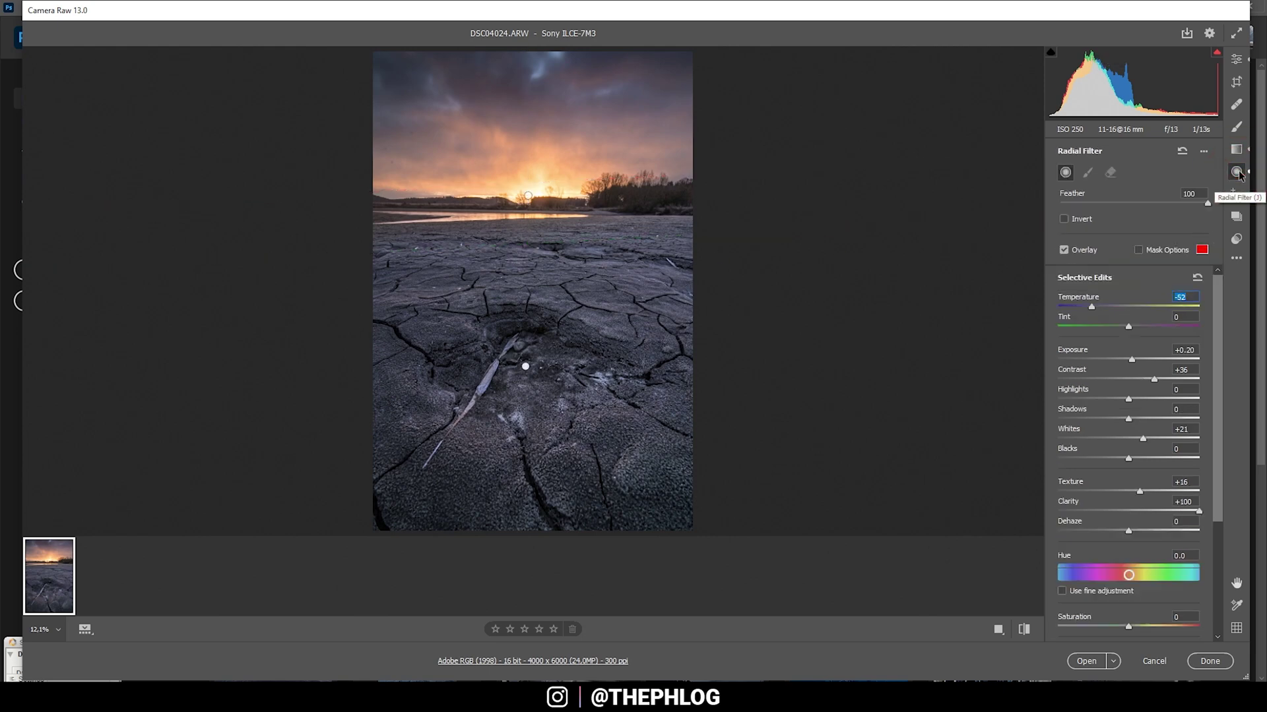
# Draw a radial filter around the setting sun with blacks +54, dehaze -38 and whites +18
pyautogui.moveTo(528, 196); pyautogui.dragTo(618, 214)
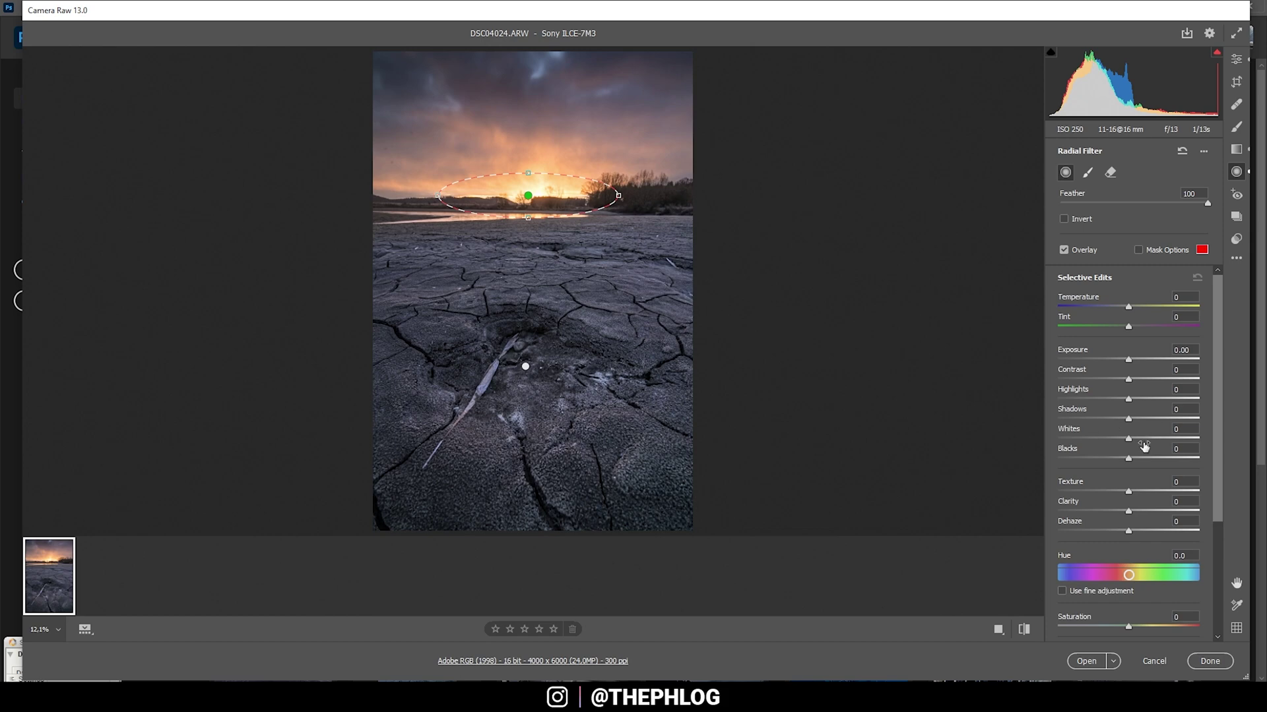
pyautogui.moveTo(1125, 460); pyautogui.dragTo(1167, 458)
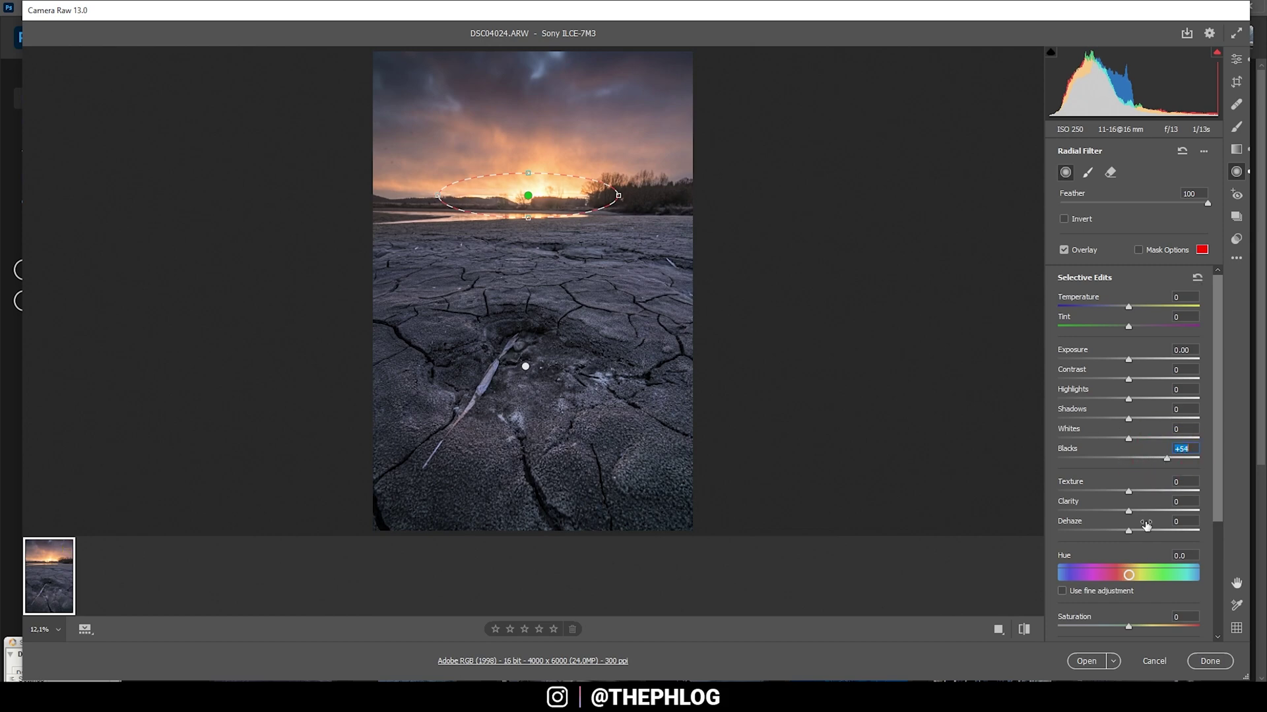
pyautogui.moveTo(1128, 535); pyautogui.dragTo(1118, 530)
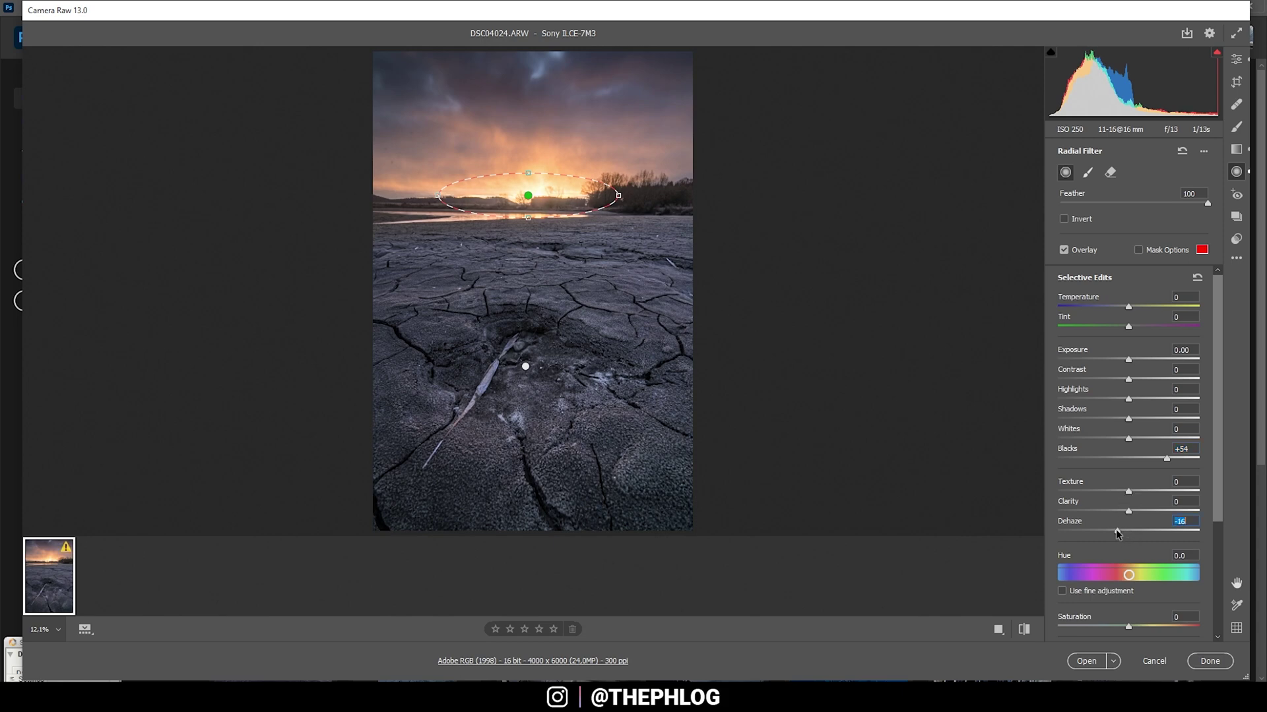
pyautogui.moveTo(1115, 530); pyautogui.dragTo(1100, 530)
pyautogui.click(1130, 439)
pyautogui.moveTo(1132, 442); pyautogui.dragTo(1146, 444)
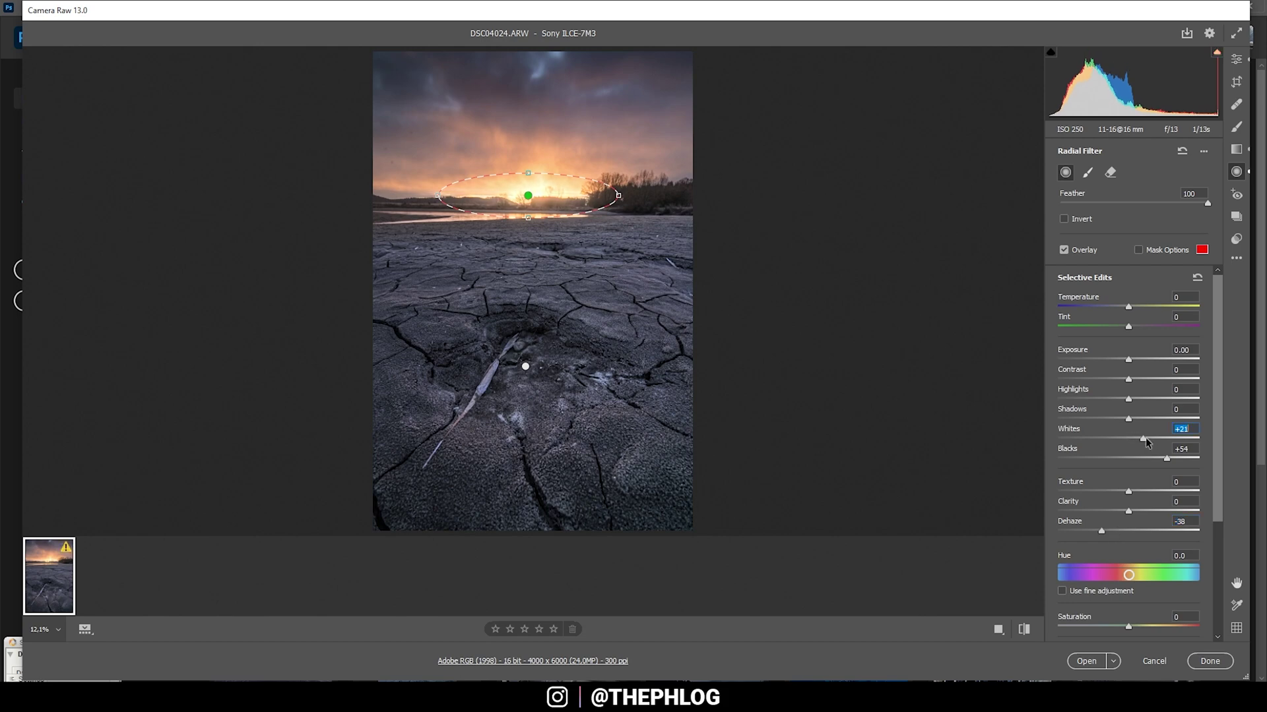
pyautogui.moveTo(1145, 438); pyautogui.dragTo(1141, 438)
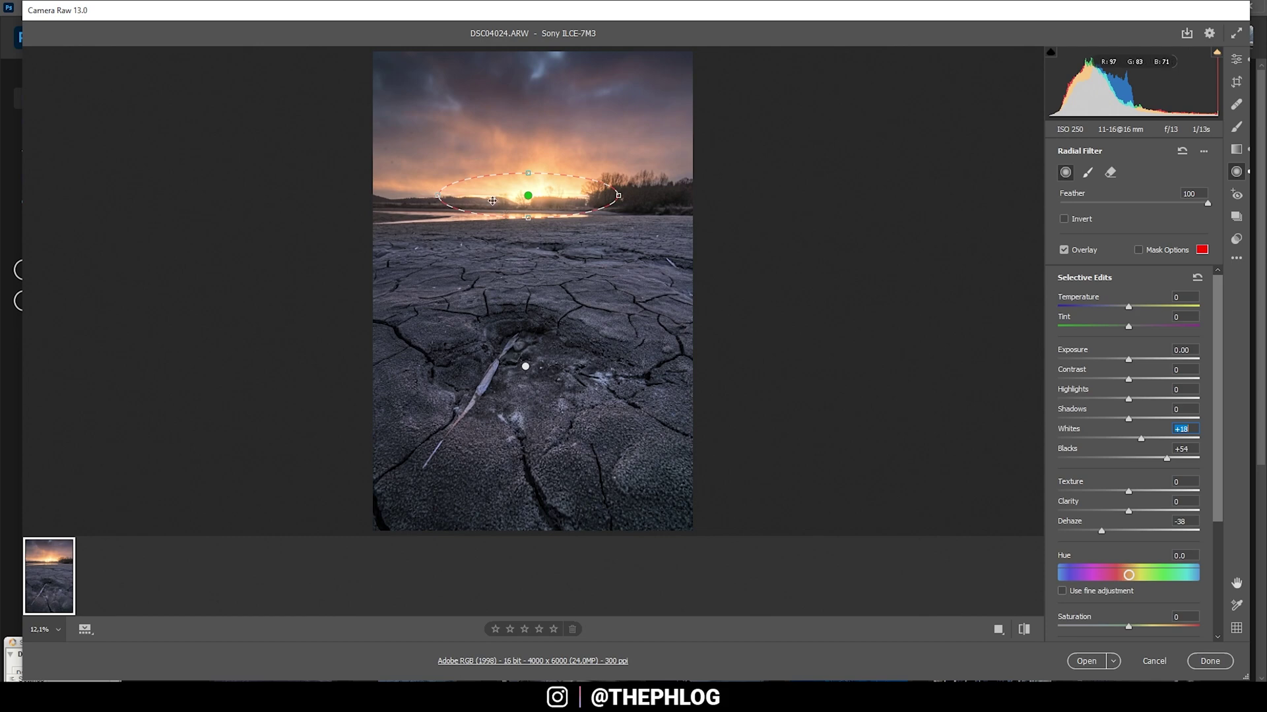
pyautogui.click(526, 366)
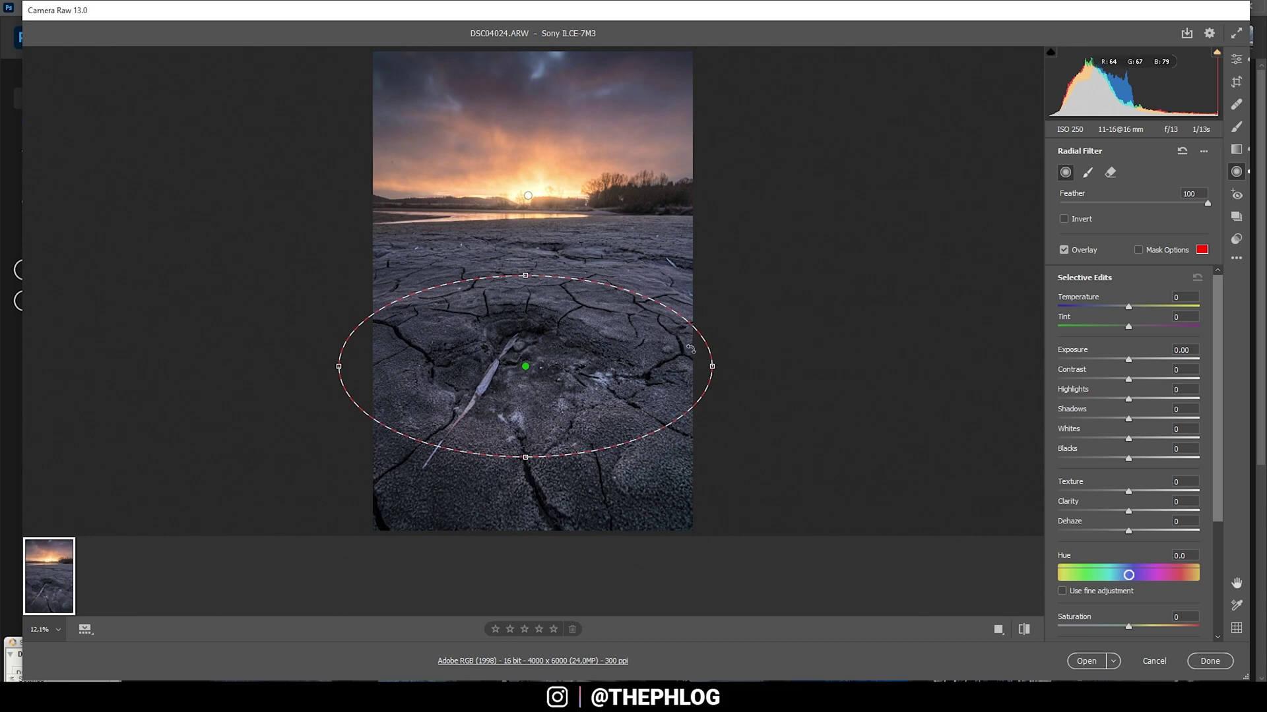
# Give the cracked-ground radial filter contrast +33, highlights +51, texture +9 and clarity +15, then return to global edits
pyautogui.moveTo(1133, 381); pyautogui.dragTo(1166, 399)
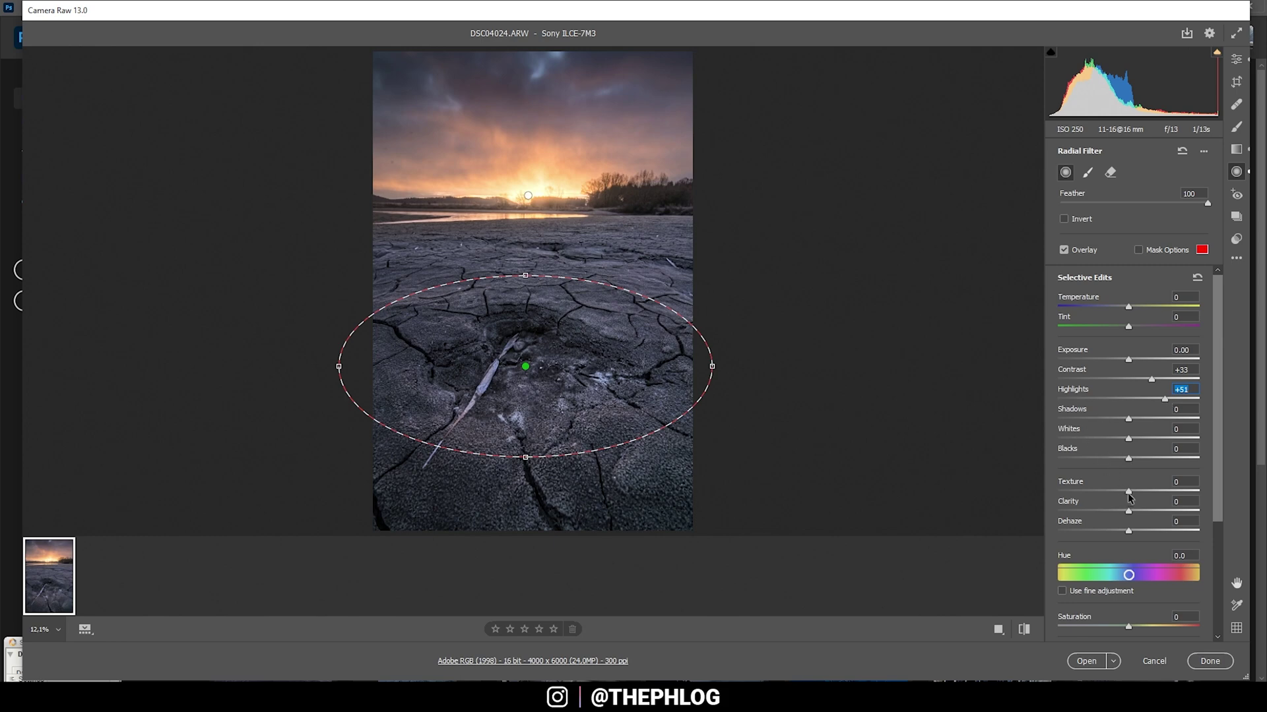
pyautogui.moveTo(1128, 492); pyautogui.dragTo(1151, 511)
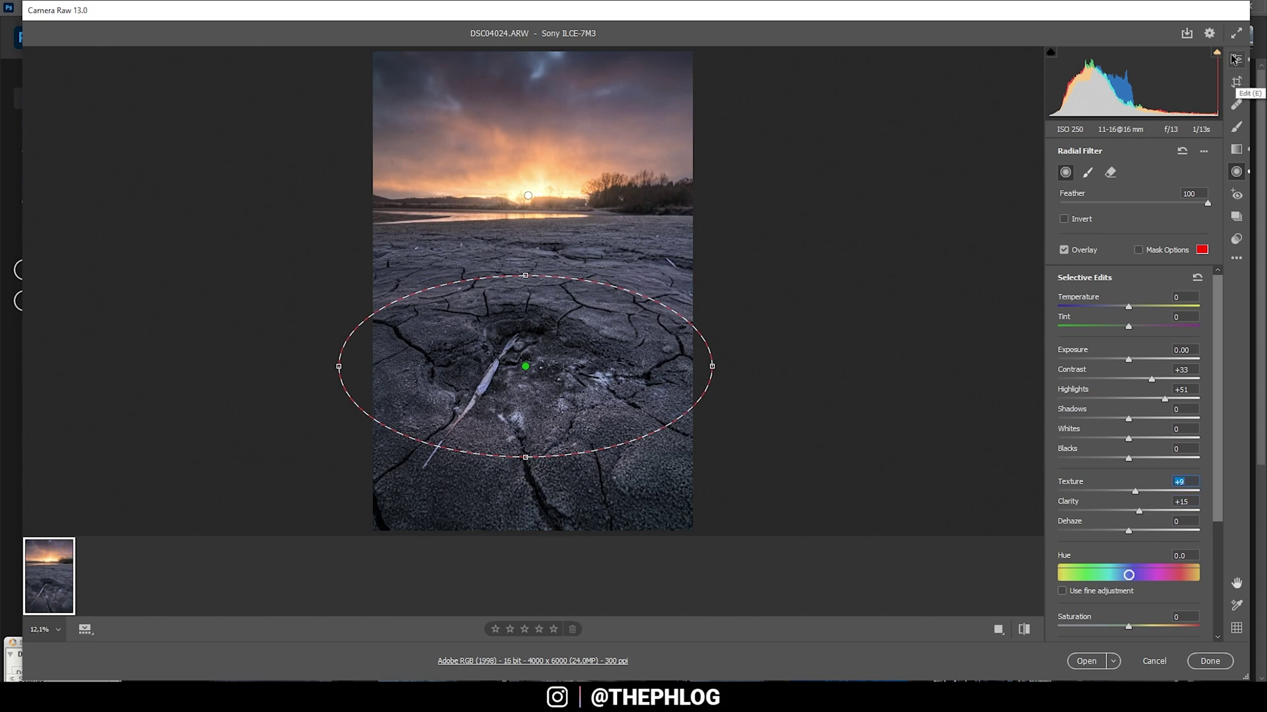
pyautogui.click(1235, 60)
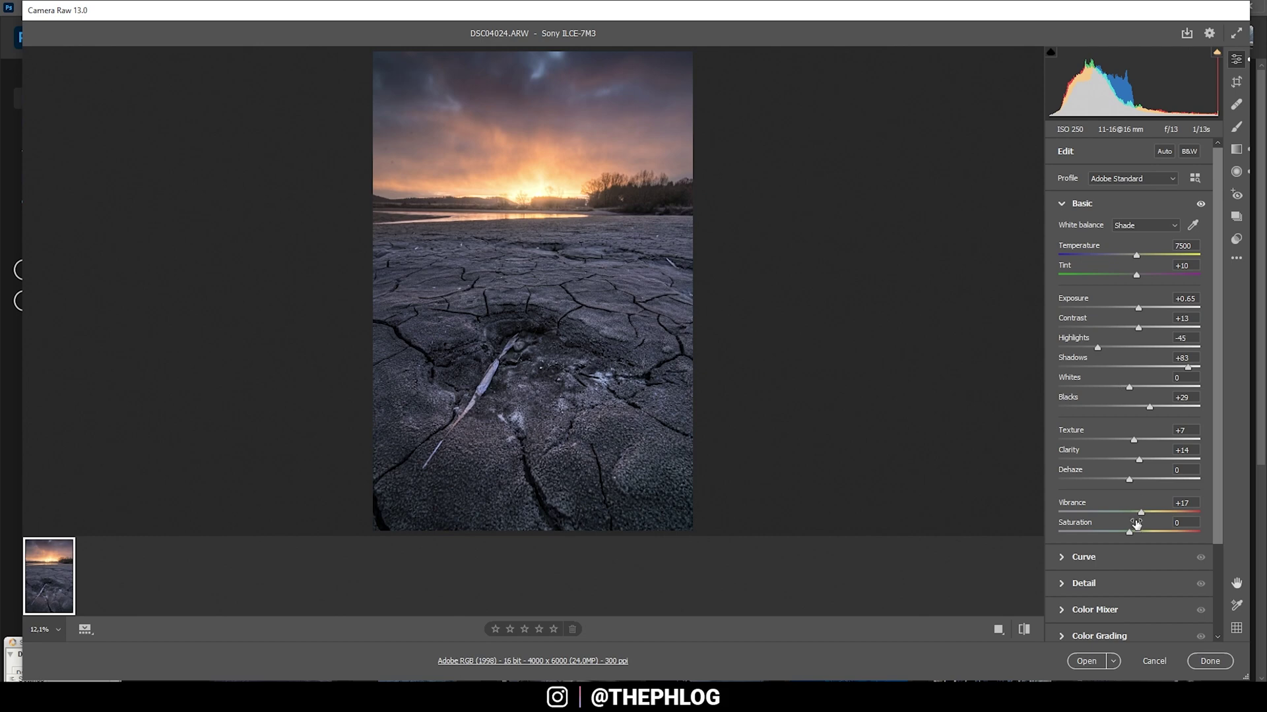
pyautogui.click(1070, 559)
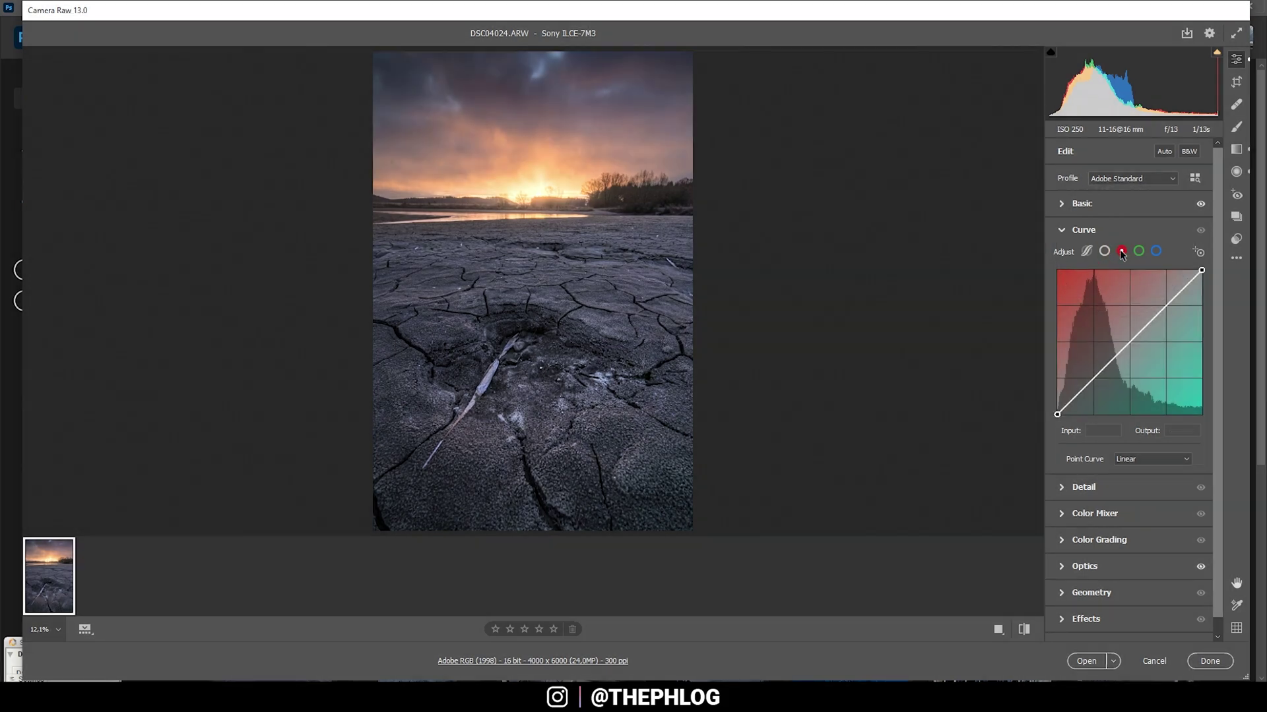
# Pull the red curve's top-right endpoint in to input 246
pyautogui.click(1201, 270)
pyautogui.press('Left')
pyautogui.press('Left')
pyautogui.press('Left')
pyautogui.press('Left')
pyautogui.press('Left')
pyautogui.press('Left')
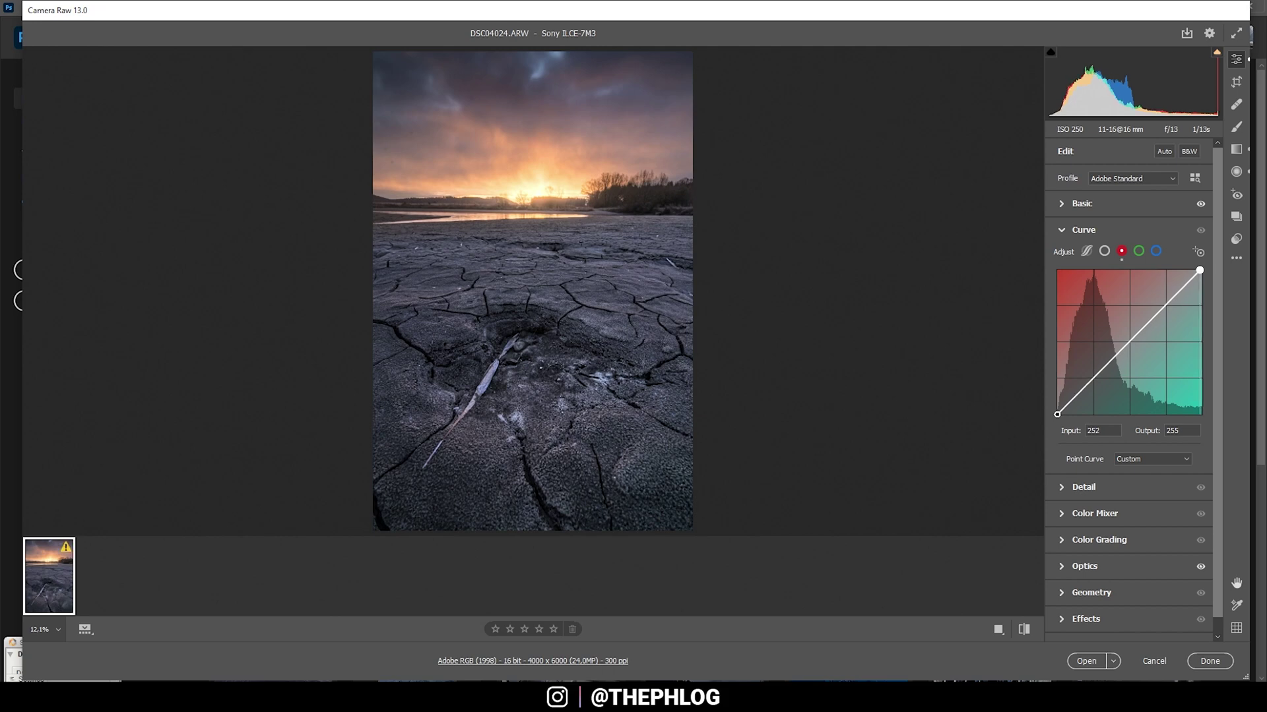
pyautogui.press('Left')
pyautogui.press('Left')
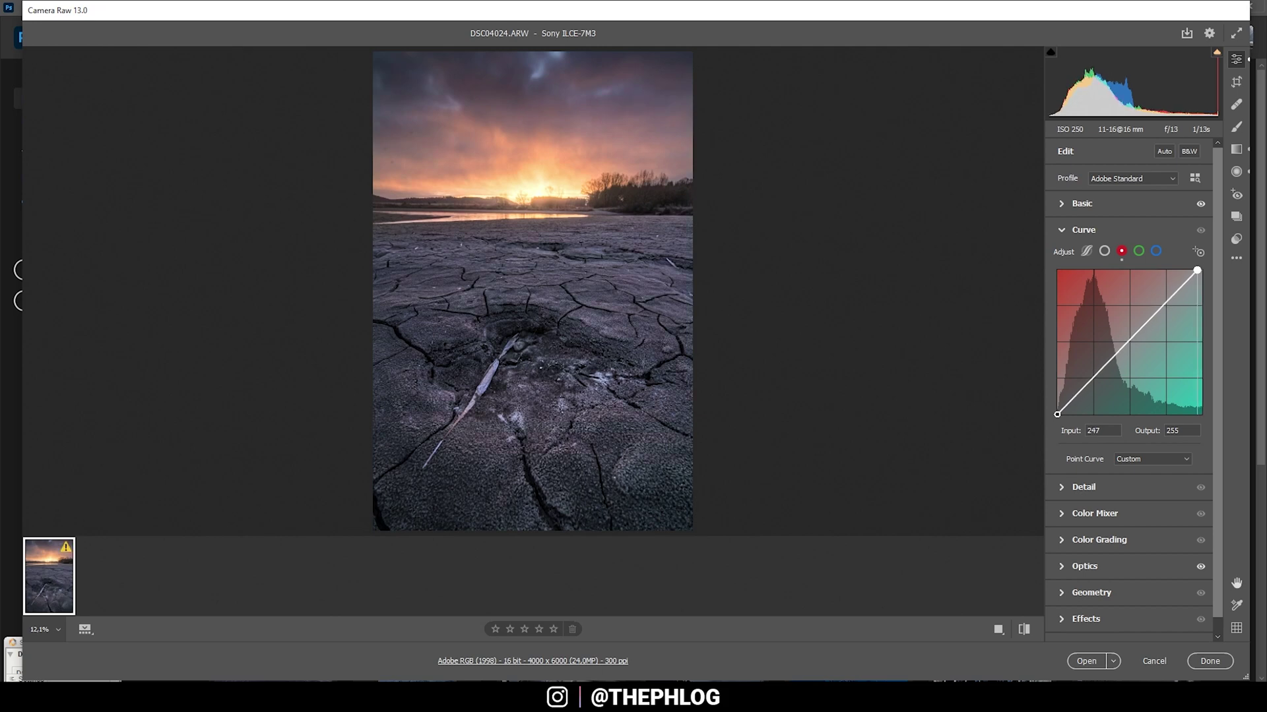
pyautogui.press('Left')
# Compare the photo with and without the curve, leaving the adjustment on
pyautogui.click(1195, 233)
pyautogui.click(1196, 232)
pyautogui.click(1195, 233)
pyautogui.click(1195, 233)
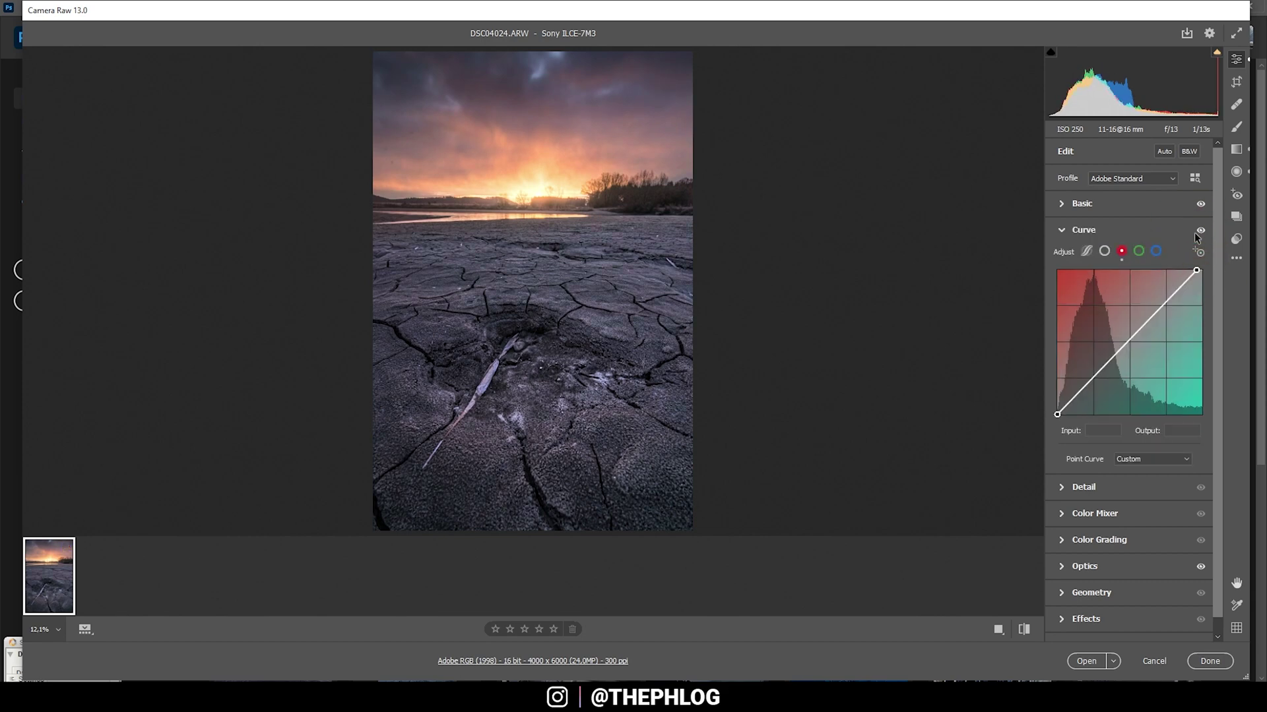
pyautogui.click(1195, 234)
pyautogui.click(1197, 232)
pyautogui.click(1197, 232)
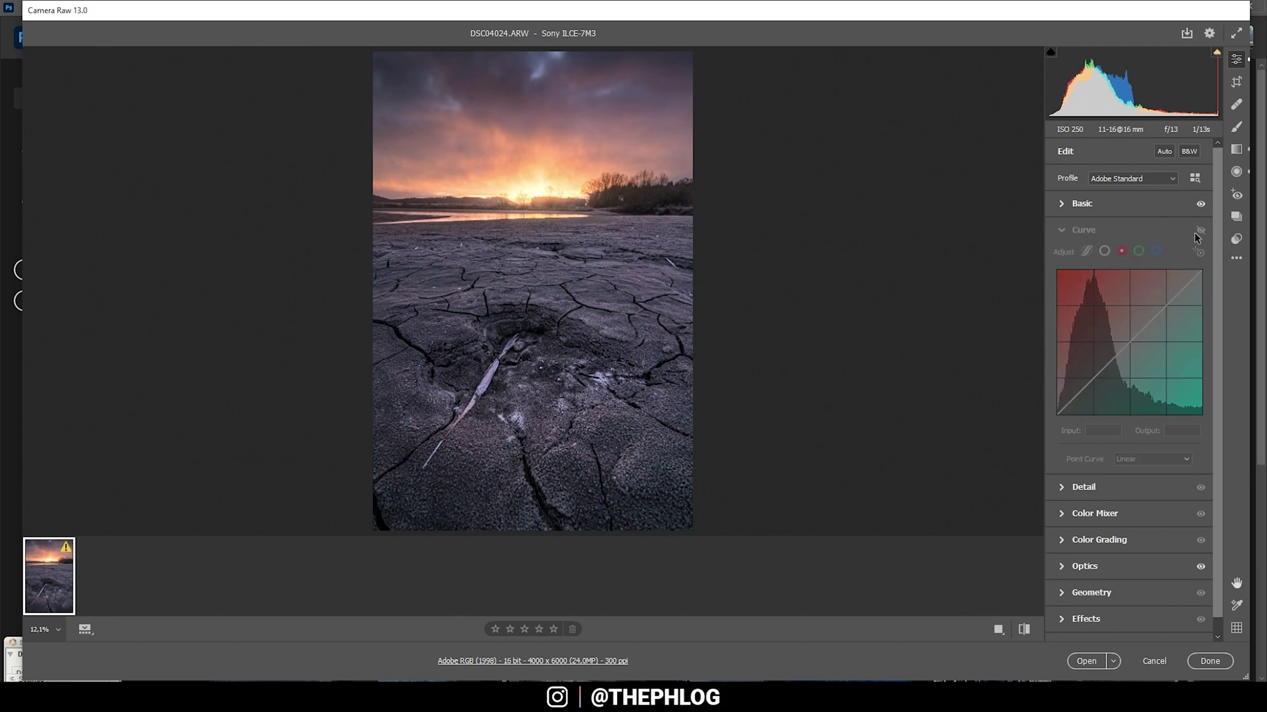
pyautogui.click(1197, 232)
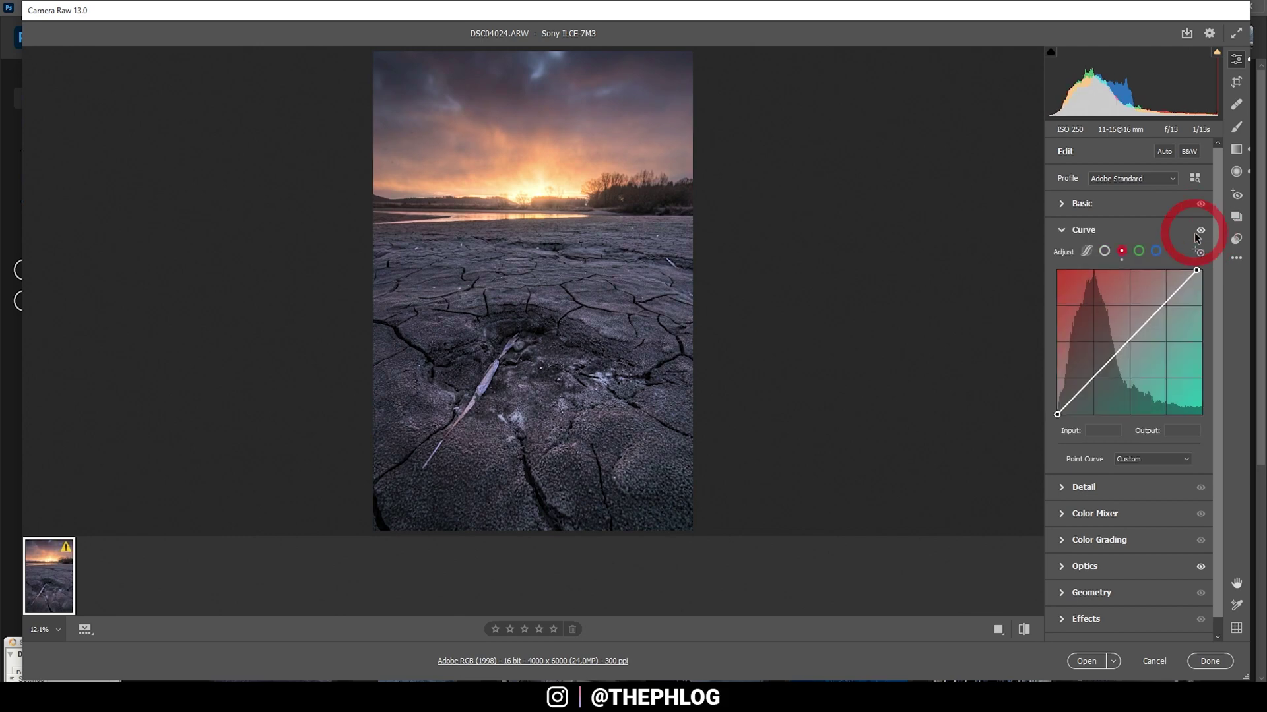
pyautogui.click(1059, 232)
# Color-grade the highlights warm orange at hue 30 and saturation 43
pyautogui.click(1061, 283)
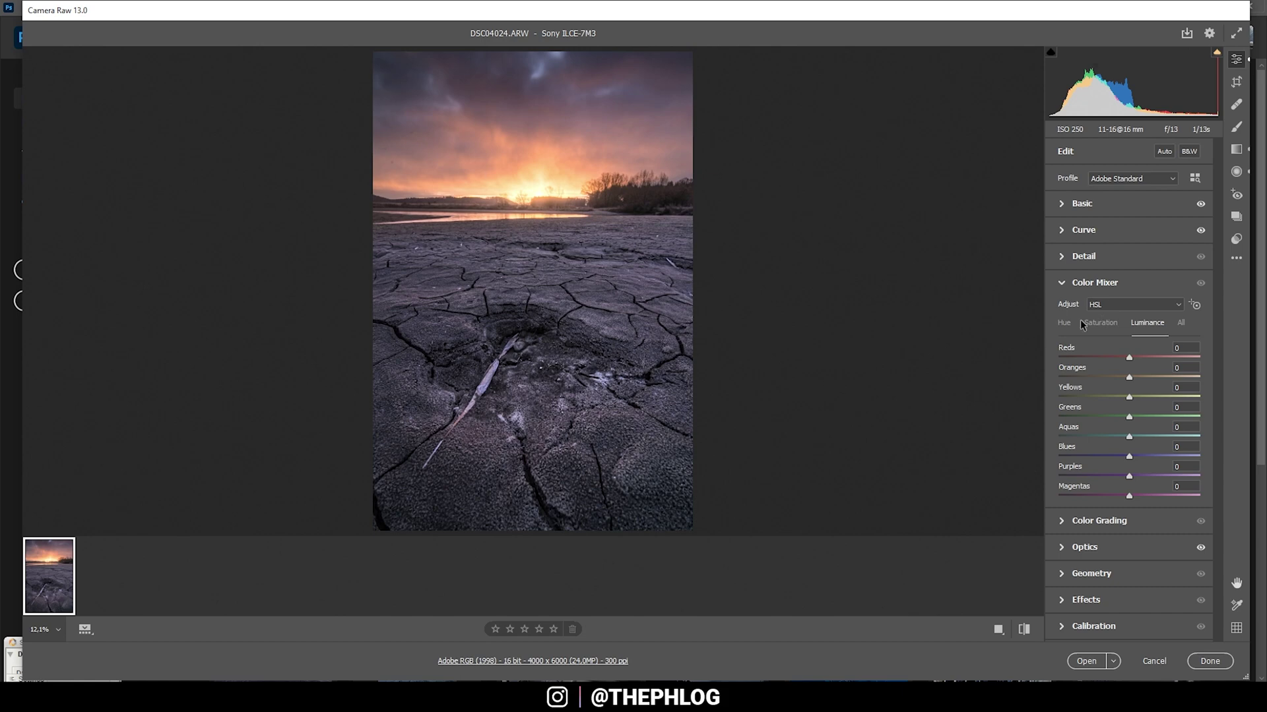
pyautogui.click(1062, 522)
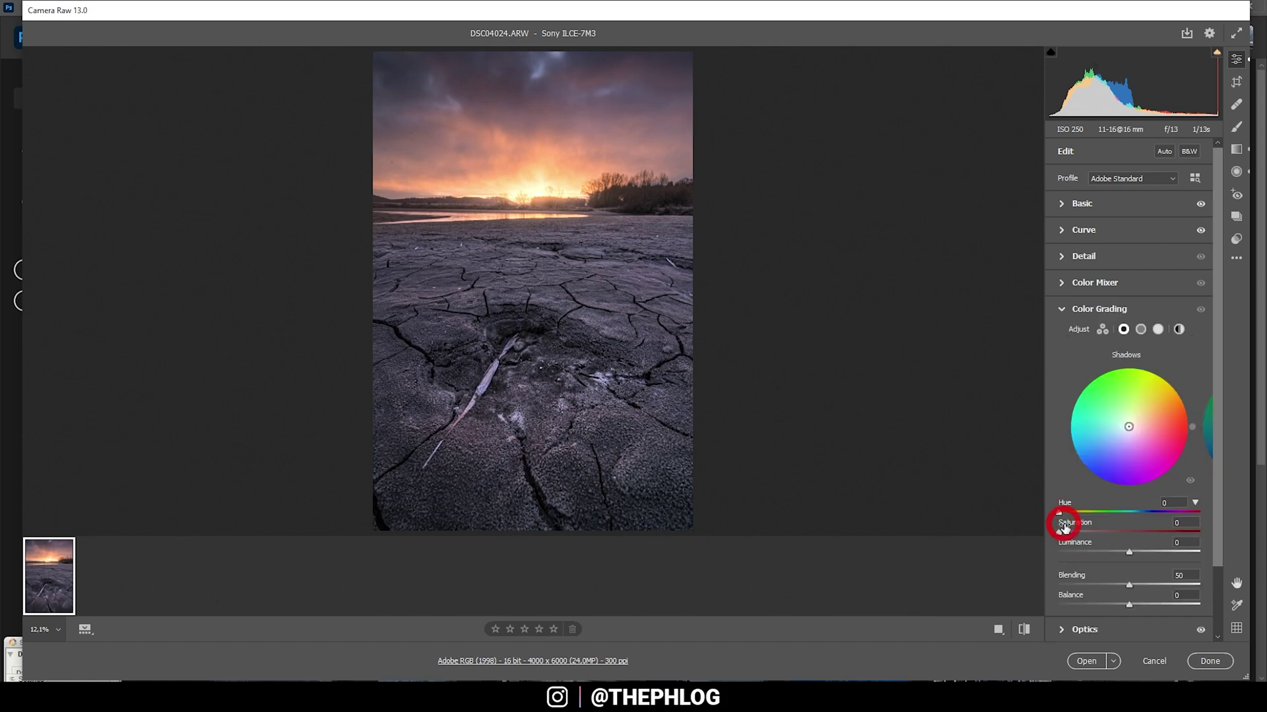
pyautogui.click(1156, 330)
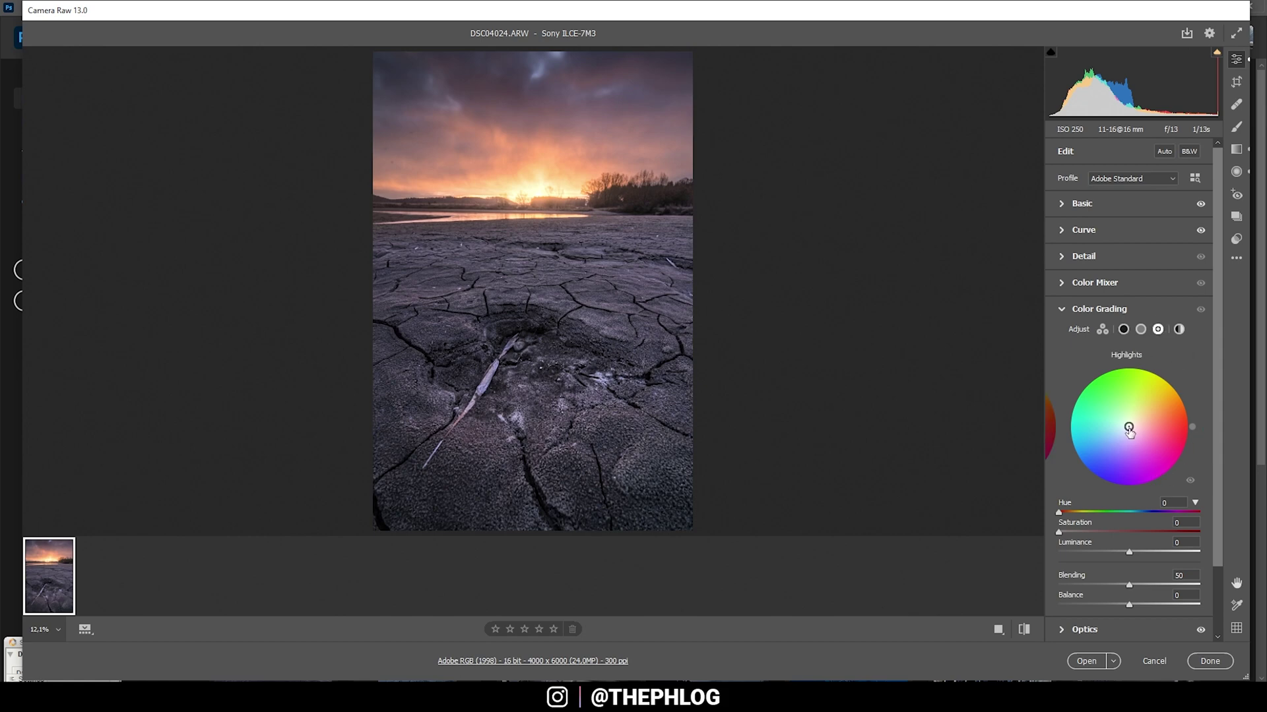
pyautogui.moveTo(1132, 429); pyautogui.dragTo(1141, 422)
pyautogui.moveTo(1065, 512); pyautogui.dragTo(1070, 512)
pyautogui.click(1090, 532)
pyautogui.moveTo(1090, 533); pyautogui.dragTo(1107, 533)
pyautogui.moveTo(1107, 534); pyautogui.dragTo(1119, 534)
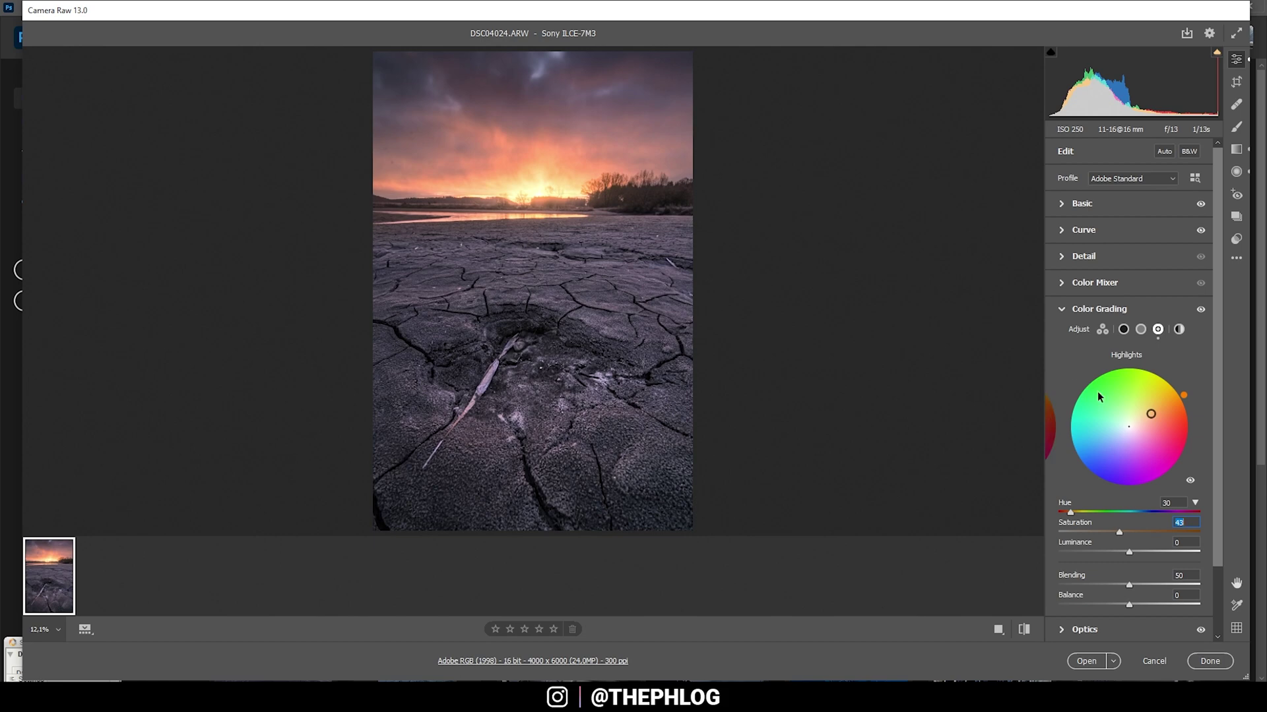
pyautogui.click(1122, 330)
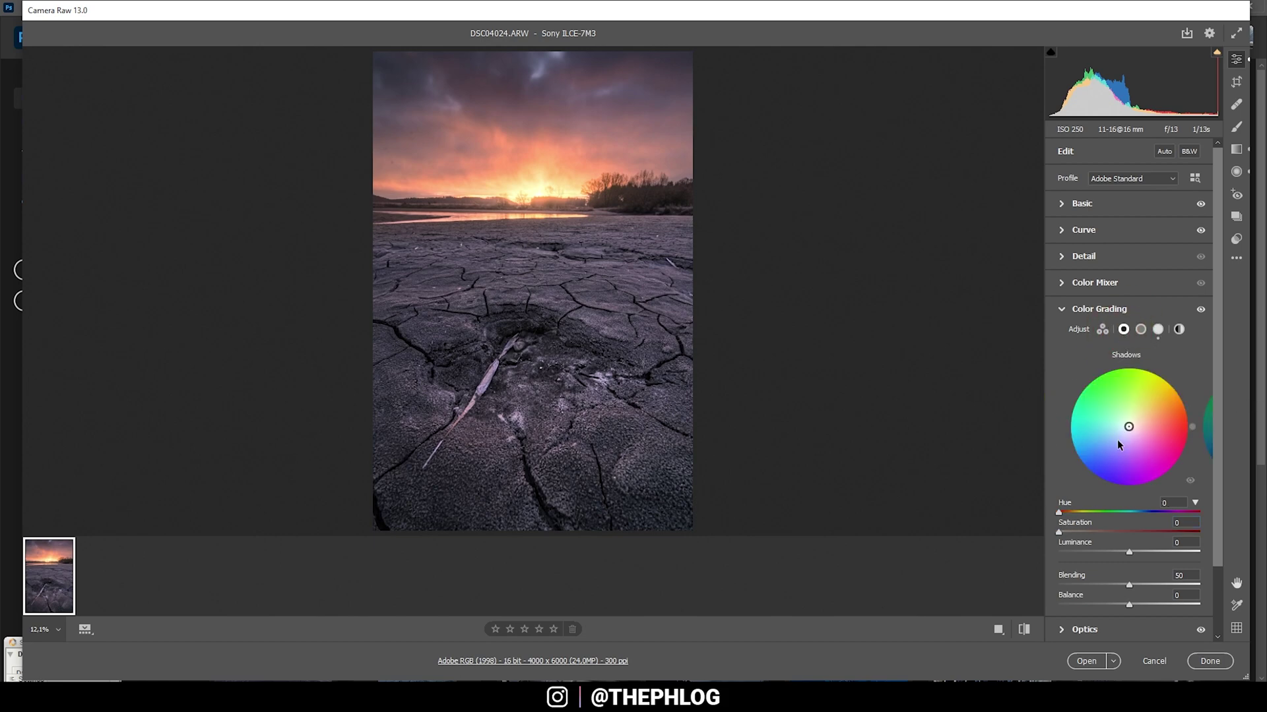
# Tint the shadows blue at Hue 209, Saturation 8, then toggle the grading preview to compare
pyautogui.moveTo(1128, 427); pyautogui.dragTo(1117, 434)
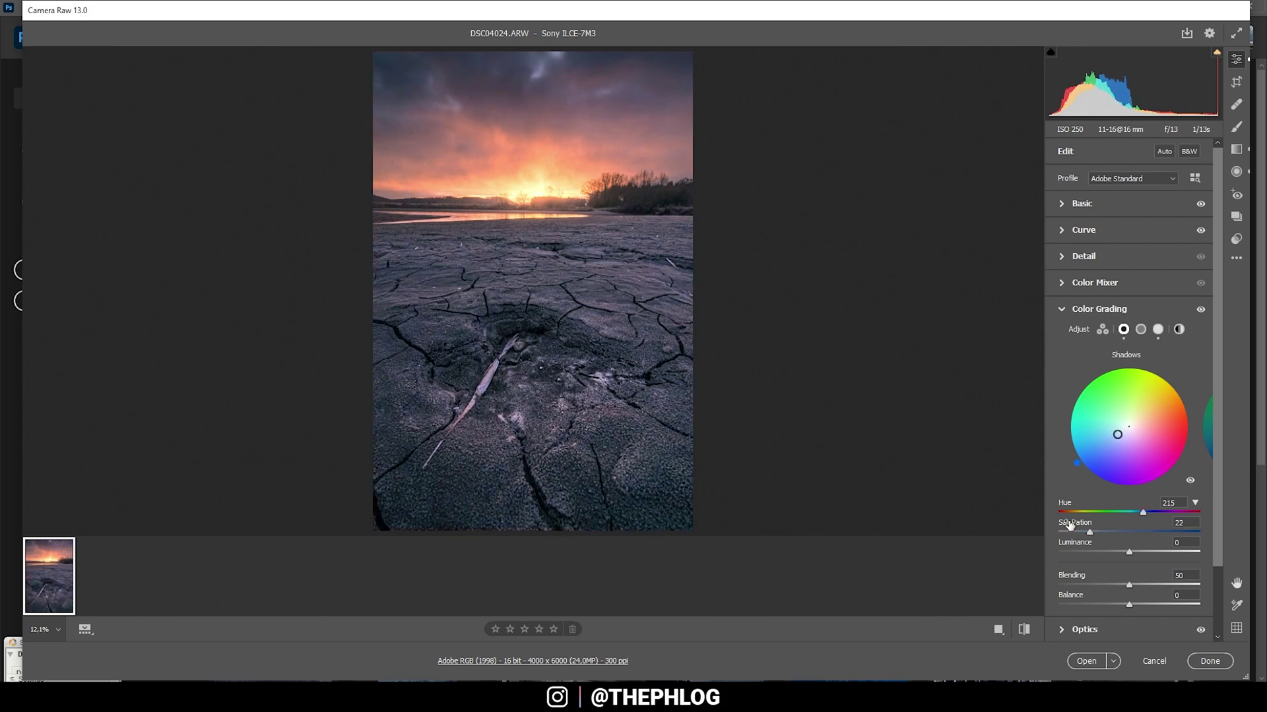
pyautogui.moveTo(1142, 517); pyautogui.dragTo(1142, 511)
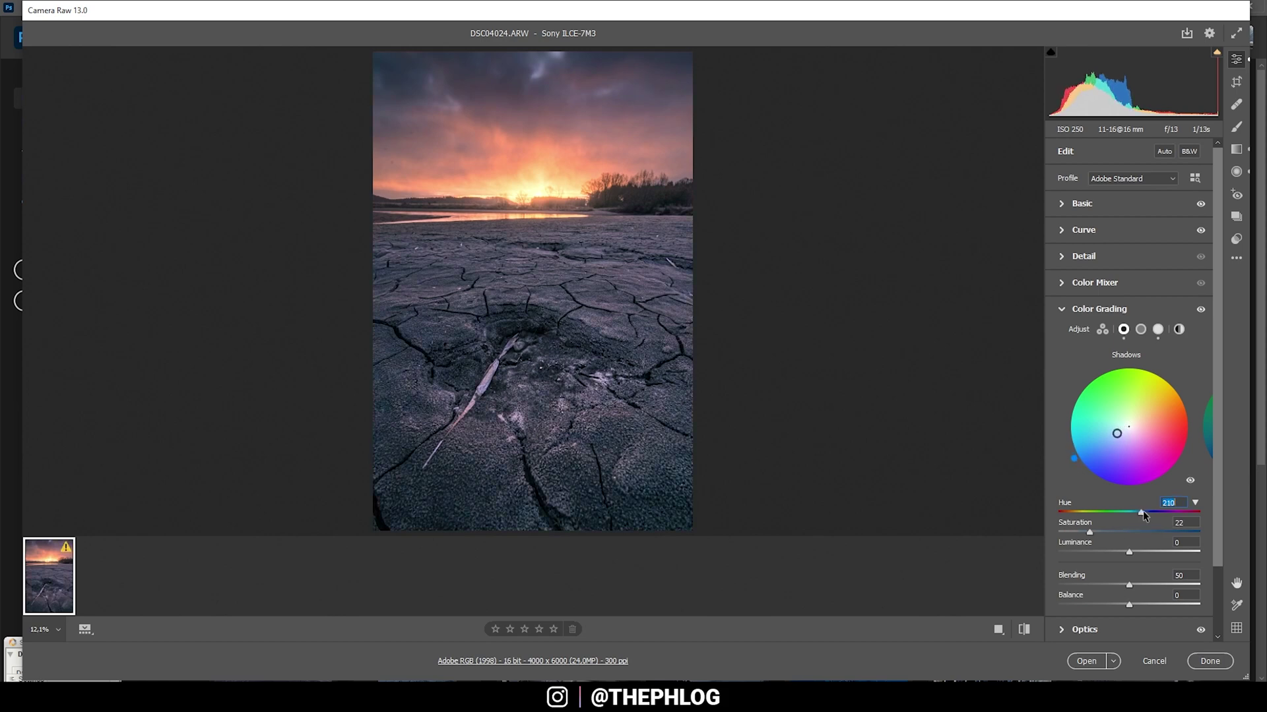
pyautogui.click(1090, 530)
pyautogui.moveTo(1090, 531); pyautogui.dragTo(1069, 530)
pyautogui.click(1201, 308)
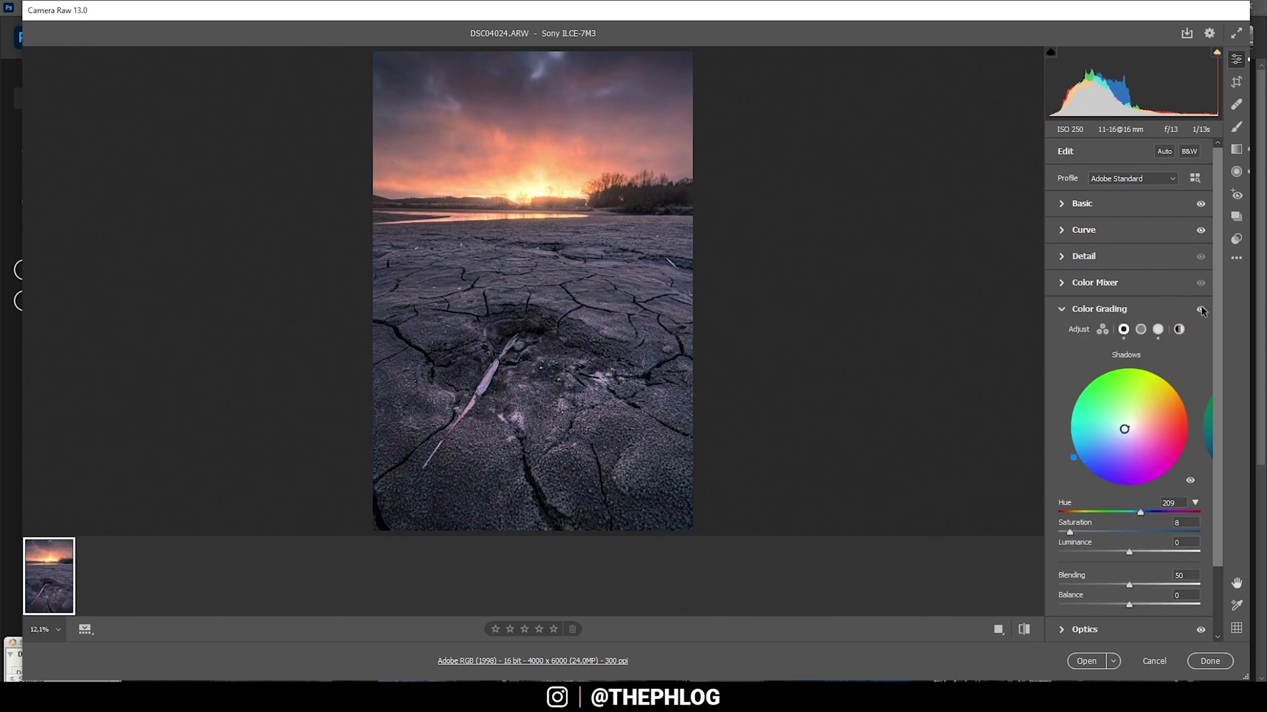
pyautogui.click(1201, 308)
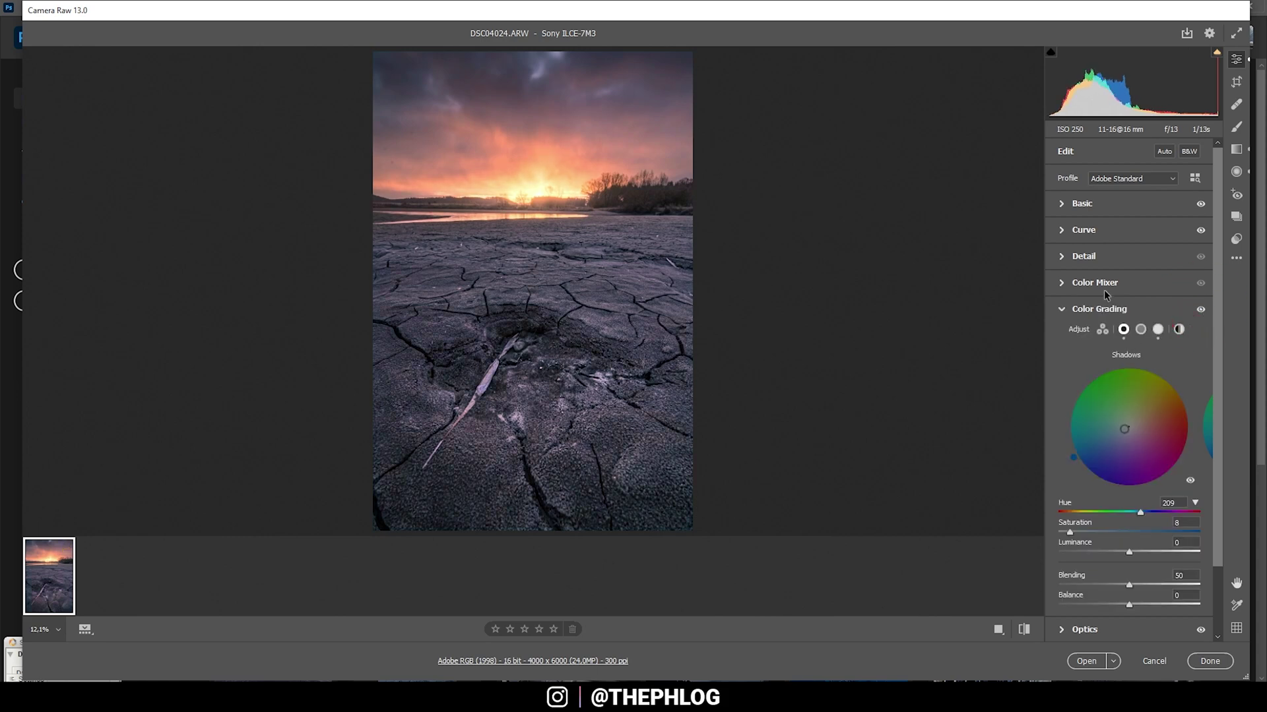
# Set sharpening to Amount 62, Radius 0.5, Detail 100, Masking 76, then open the photo in Photoshop
pyautogui.click(1083, 256)
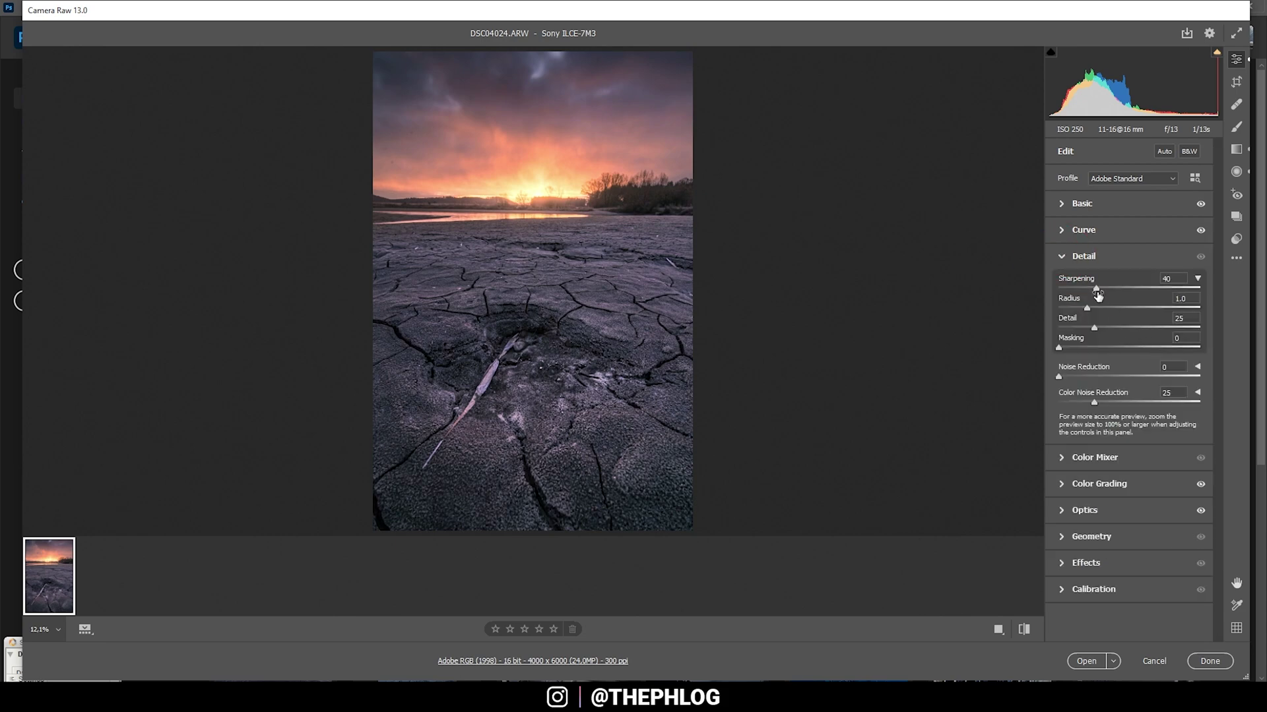
pyautogui.click(1117, 289)
pyautogui.moveTo(1087, 308); pyautogui.dragTo(1010, 303)
pyautogui.moveTo(1093, 327); pyautogui.dragTo(1233, 337)
pyautogui.moveTo(1058, 348); pyautogui.dragTo(1166, 347)
pyautogui.click(1086, 661)
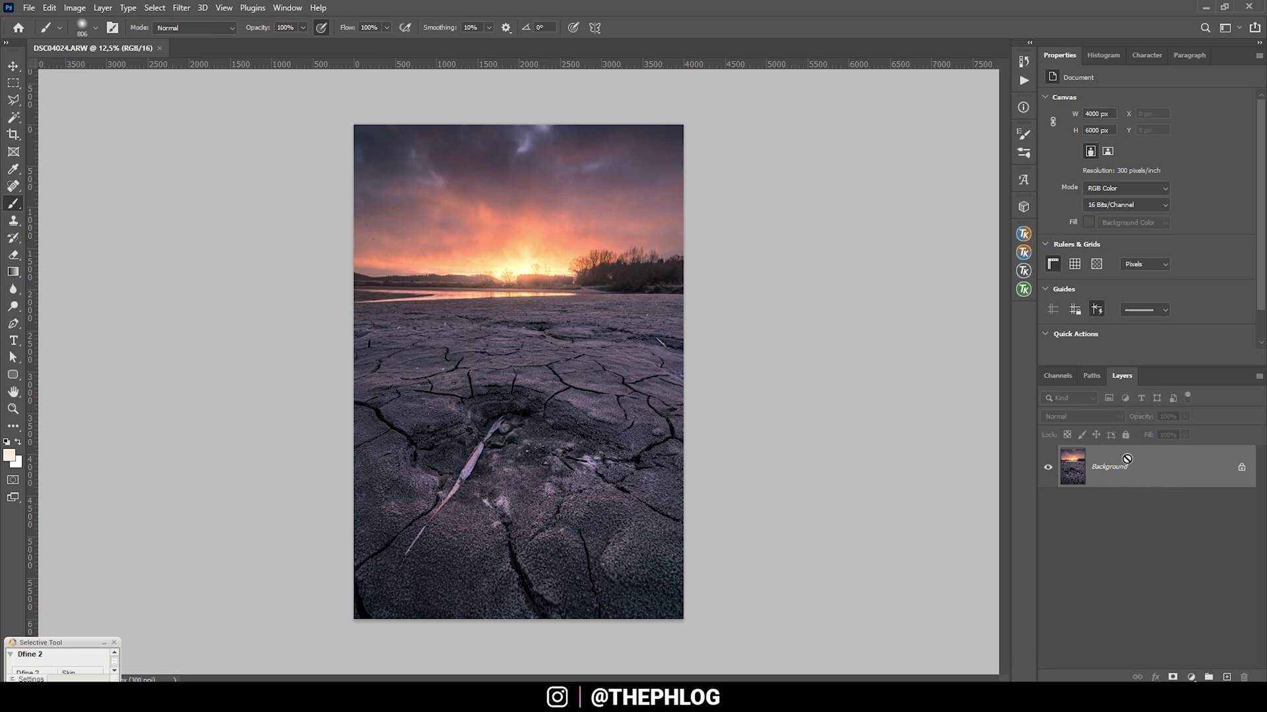
# Duplicate Background to Layer 1 and spot-heal the dust spot in the sky
pyautogui.hotkey('ctrl', 'j')
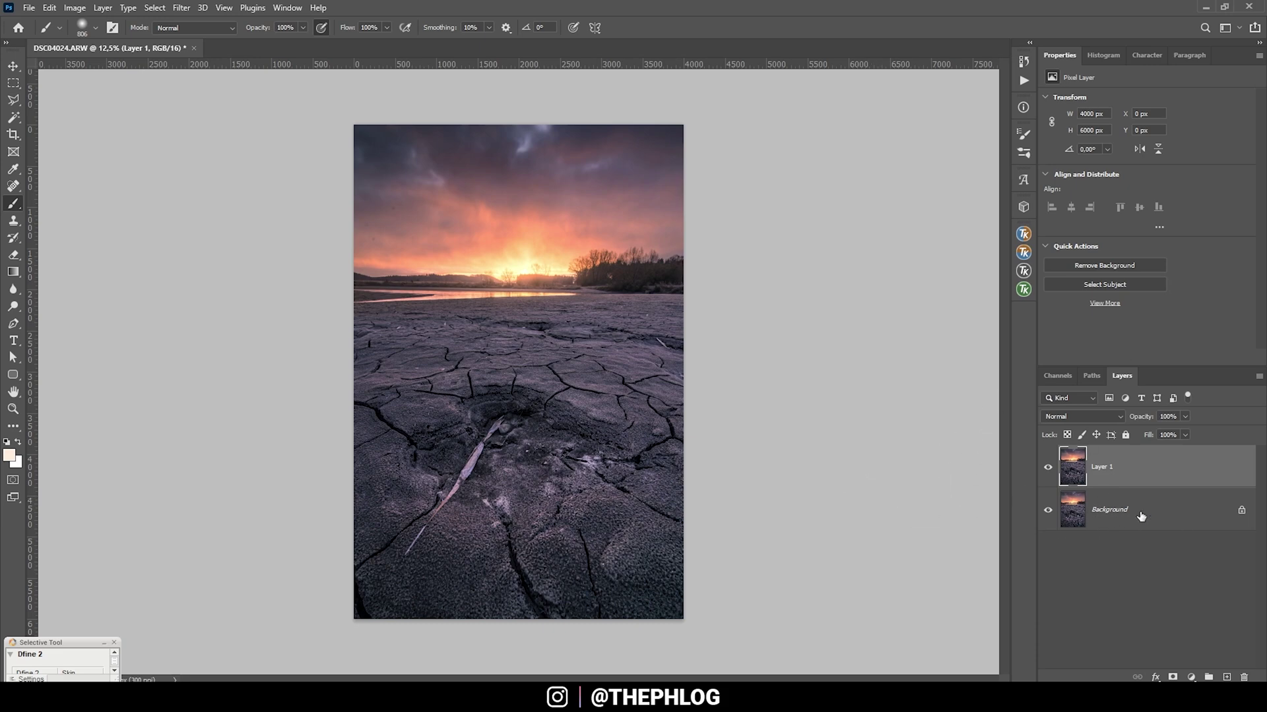
pyautogui.click(13, 186)
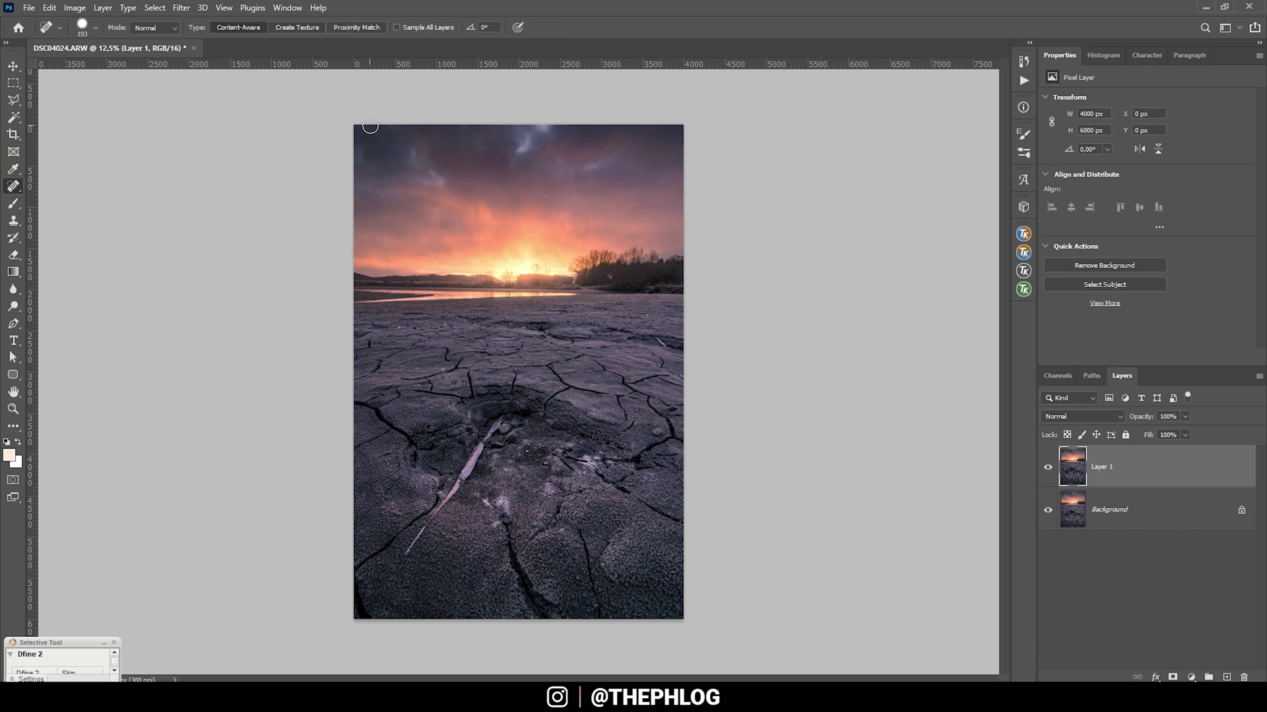
pyautogui.scroll(5, 277, 155)
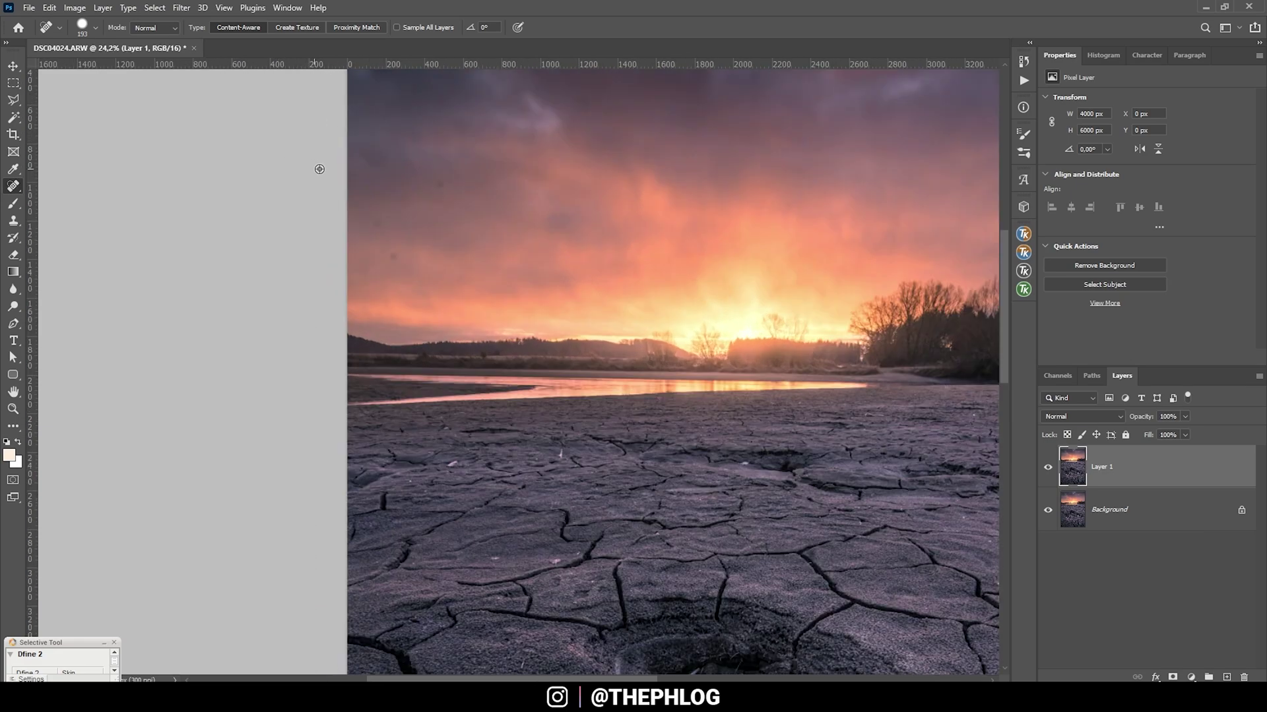
pyautogui.keyDown('alt'); pyautogui.rightClick(397, 276); pyautogui.keyUp('alt')
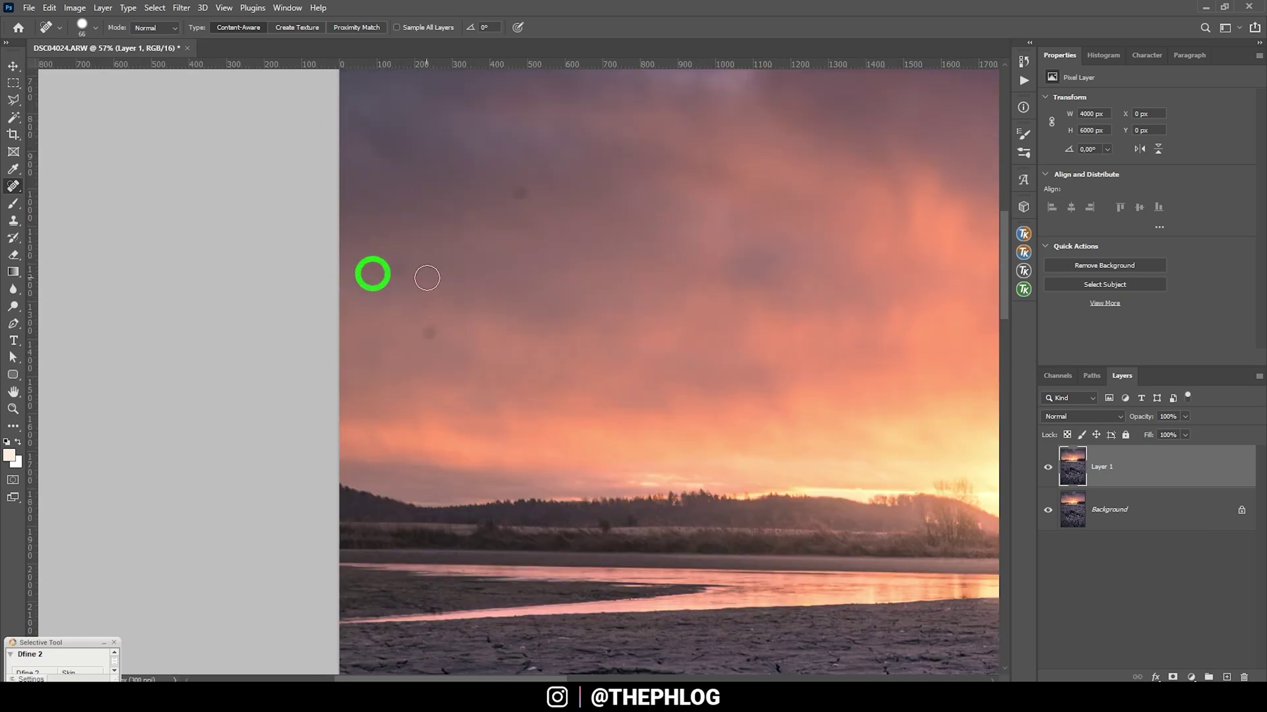
pyautogui.click(398, 269)
# With a smaller healing brush, remove the blemish near the shore and the white speck on the mud
pyautogui.moveTo(800, 249); pyautogui.dragTo(656, 403)
pyautogui.scroll(-5, 726, 390)
pyautogui.scroll(-2, 726, 390)
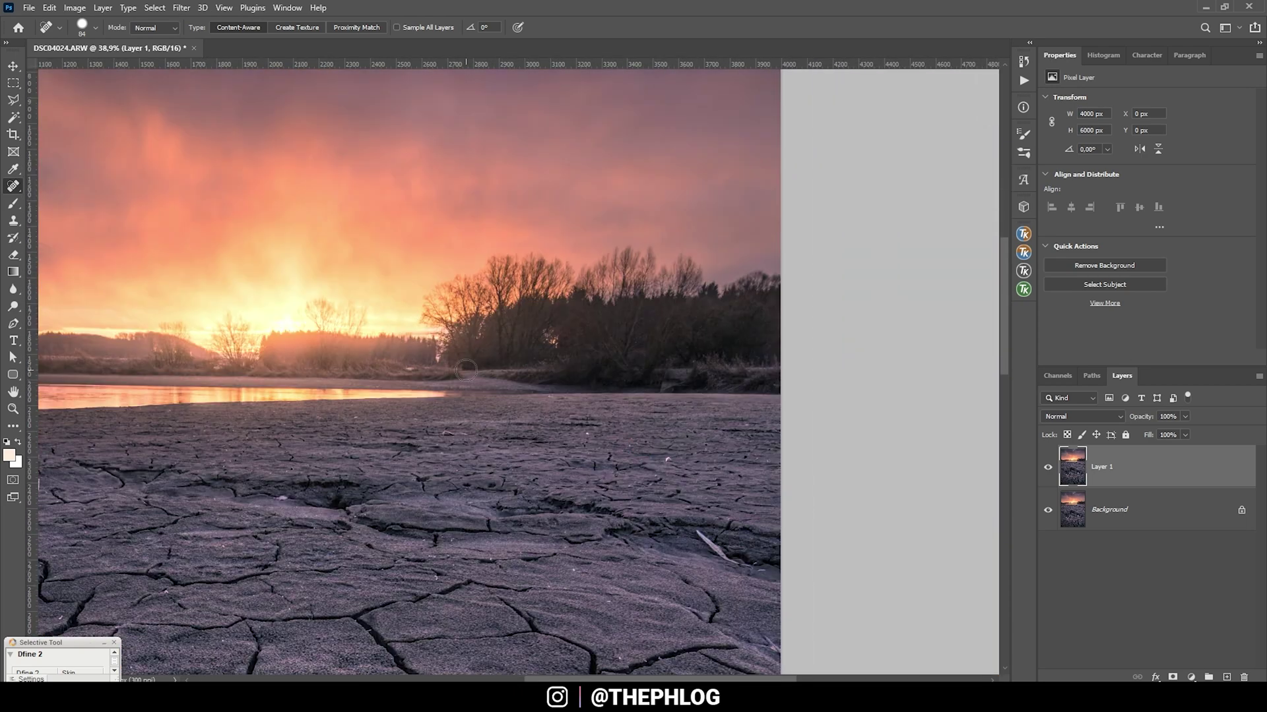
pyautogui.keyDown('alt'); pyautogui.rightClick(643, 446); pyautogui.keyUp('alt')
pyautogui.keyDown('alt'); pyautogui.rightClick(282, 500); pyautogui.keyUp('alt')
pyautogui.moveTo(442, 433); pyautogui.dragTo(466, 434)
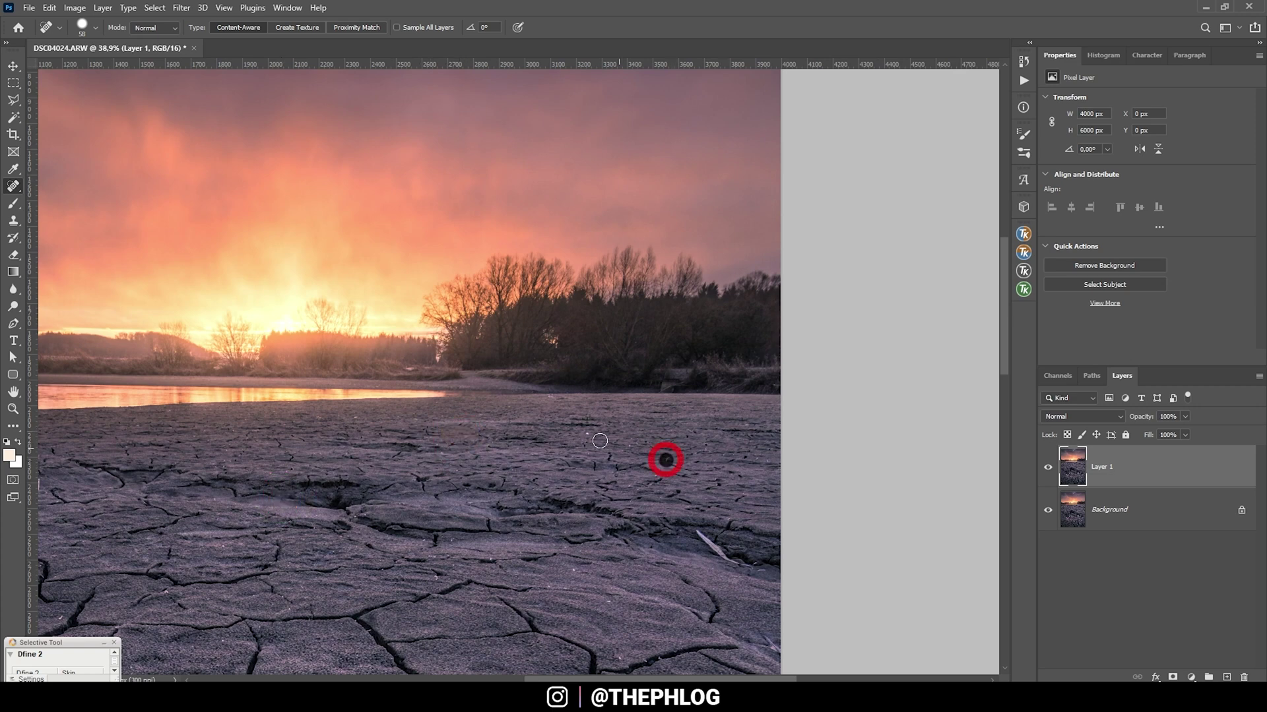
pyautogui.moveTo(698, 531); pyautogui.dragTo(749, 565)
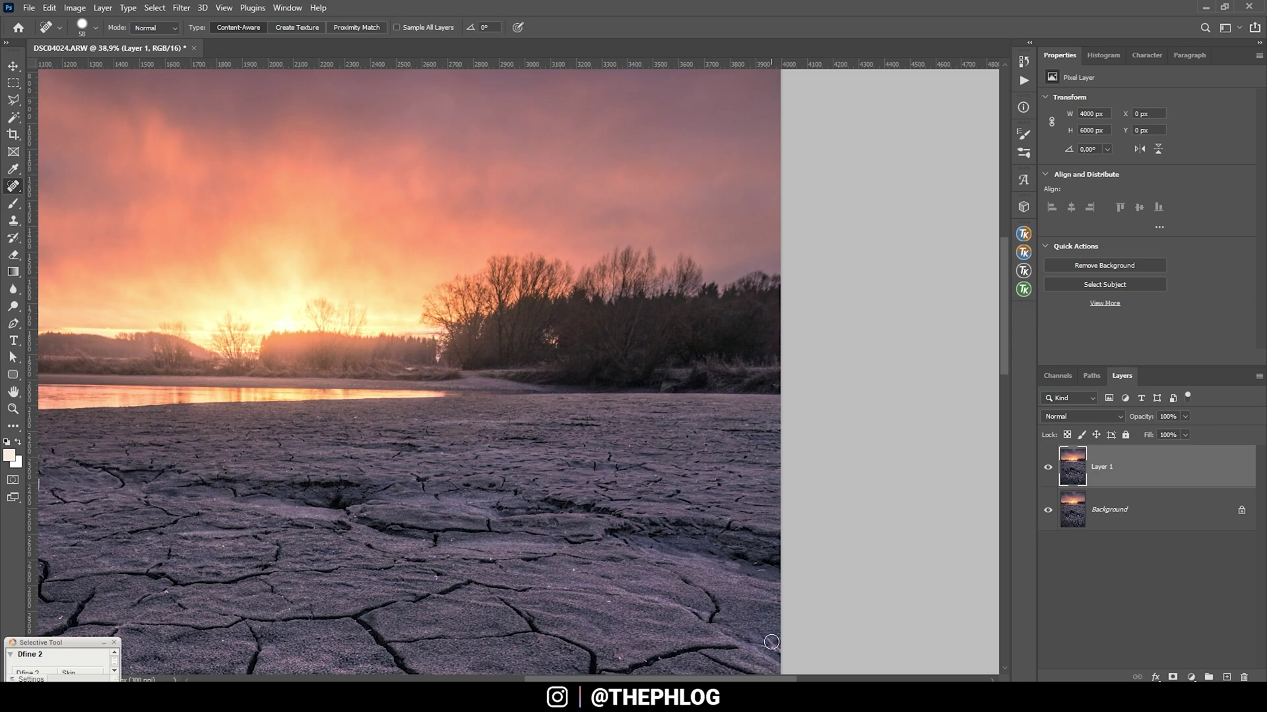
# Compare before and after by toggling Layer 1's visibility, then select both layers
pyautogui.hscroll(-10, 764, 566)
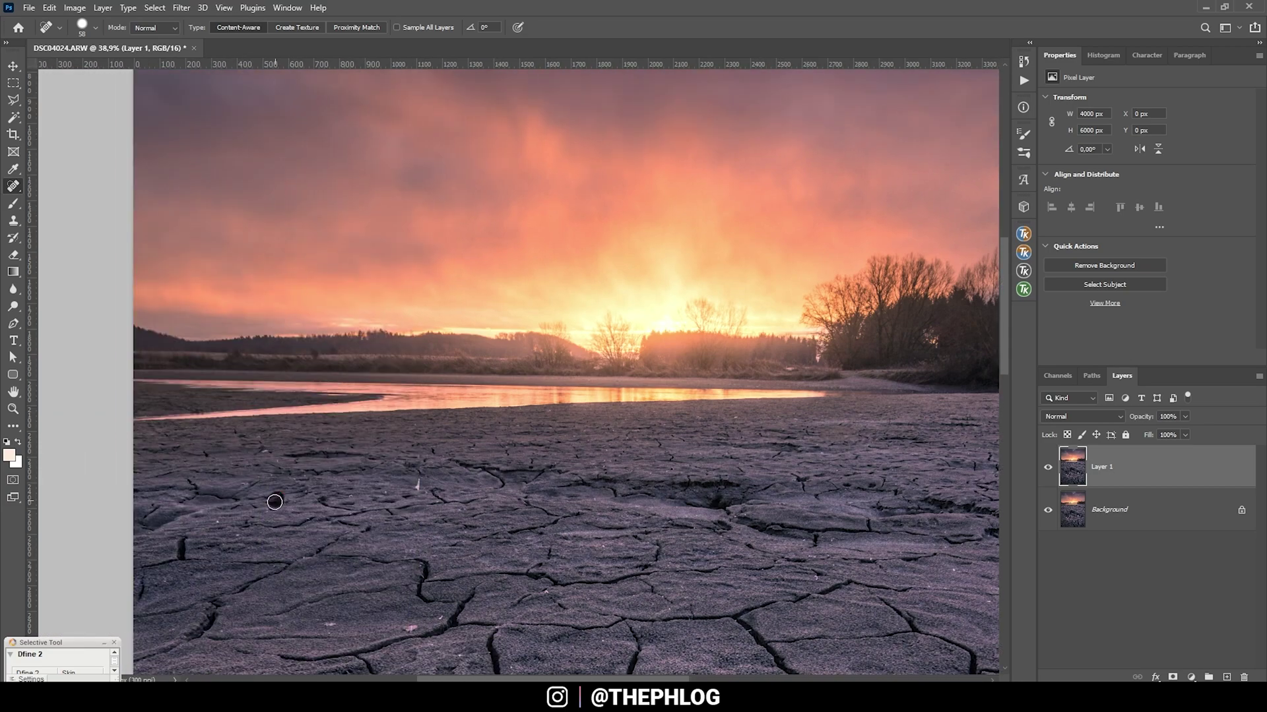
pyautogui.scroll(-2, 416, 563)
pyautogui.scroll(-10, 416, 563)
pyautogui.scroll(-1, 430, 503)
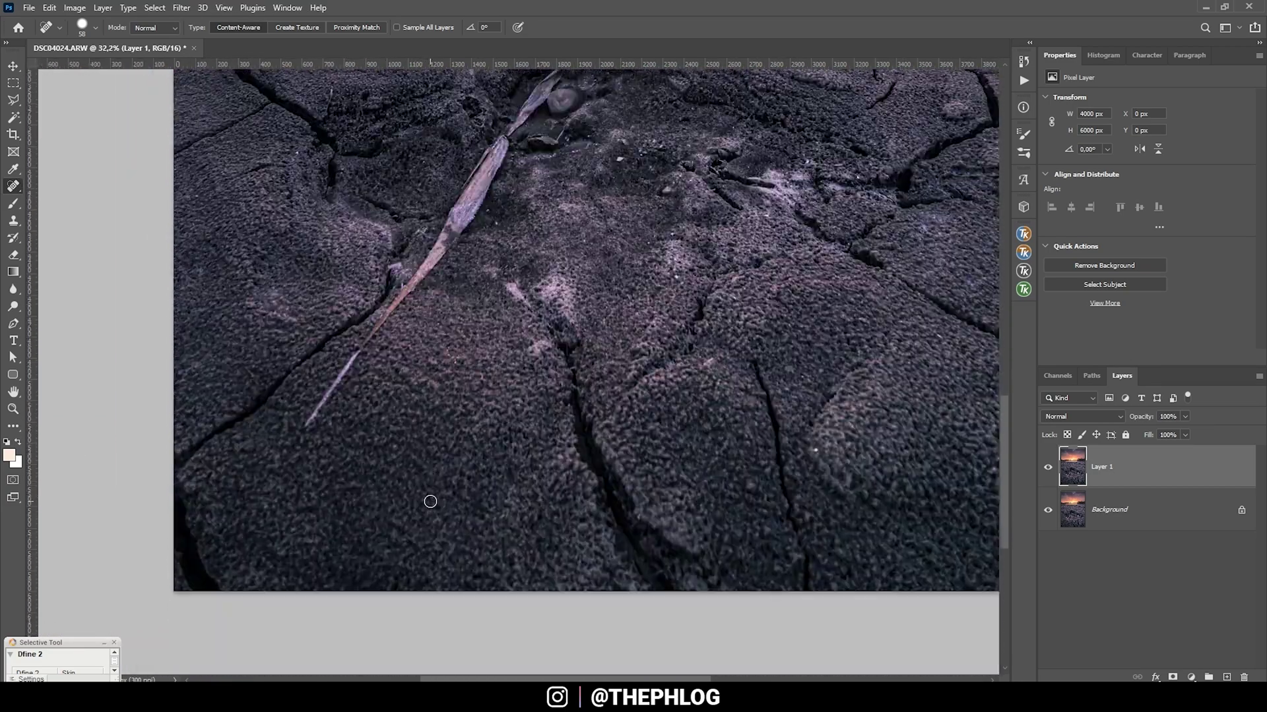
pyautogui.press(']')
pyautogui.press(']')
pyautogui.press(']')
pyautogui.press(']')
pyautogui.press(']')
pyautogui.press(']')
pyautogui.scroll(-4, 416, 489)
pyautogui.scroll(3, 557, 342)
pyautogui.press('[')
pyautogui.press('[')
pyautogui.press('[')
pyautogui.press('[')
pyautogui.press('[')
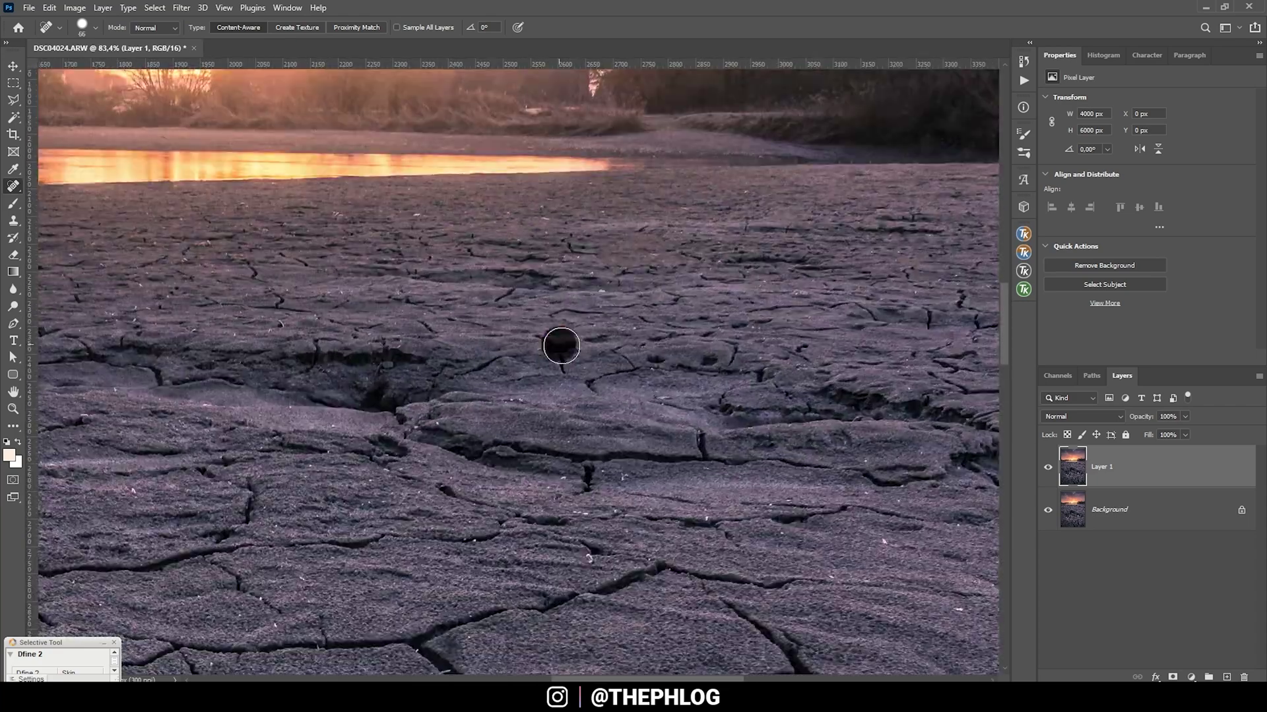
pyautogui.scroll(-3, 750, 375)
pyautogui.scroll(1, 749, 375)
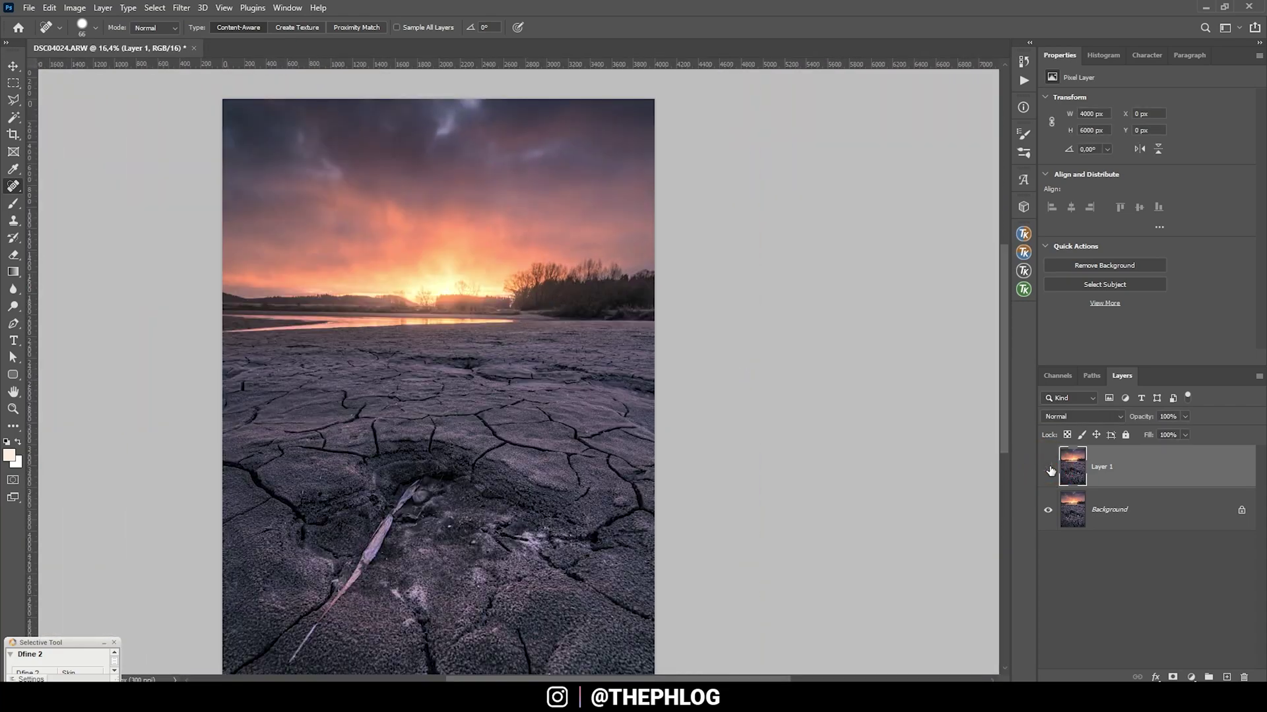
pyautogui.click(1048, 467)
pyautogui.click(1048, 468)
pyautogui.scroll(-1, 1051, 469)
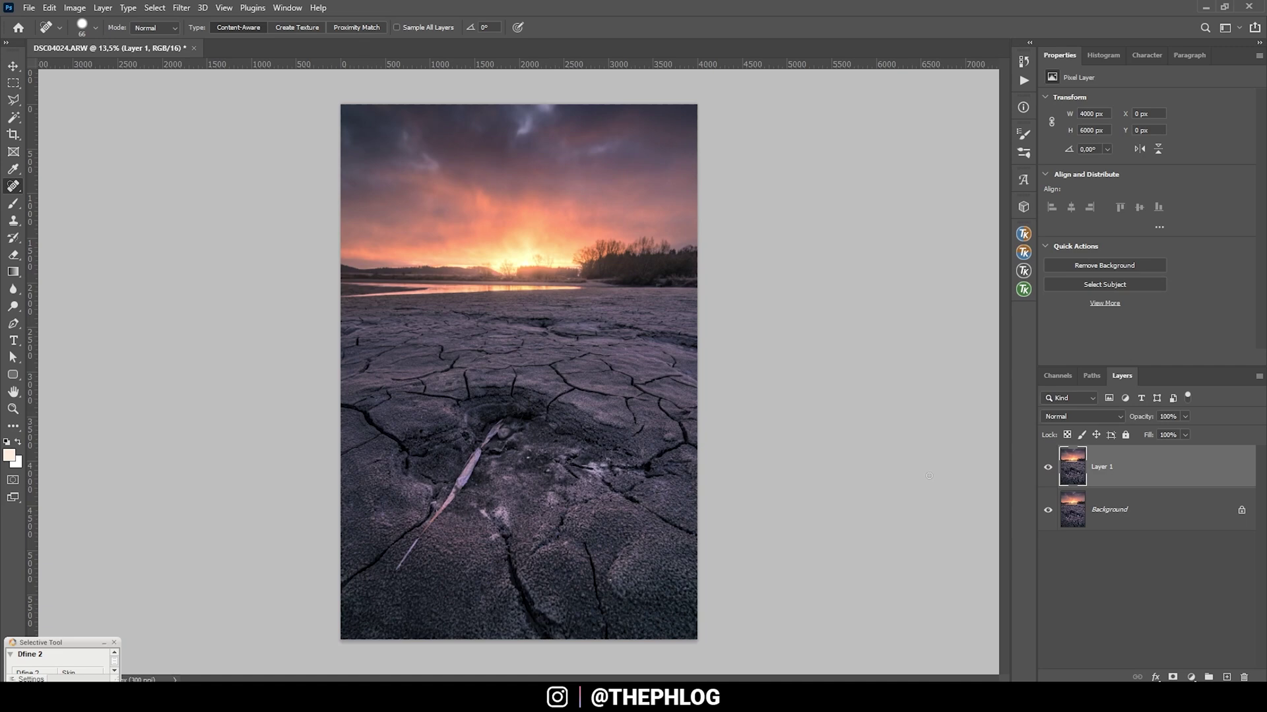
pyautogui.keyDown('shift'); pyautogui.click(1132, 519); pyautogui.keyUp('shift')
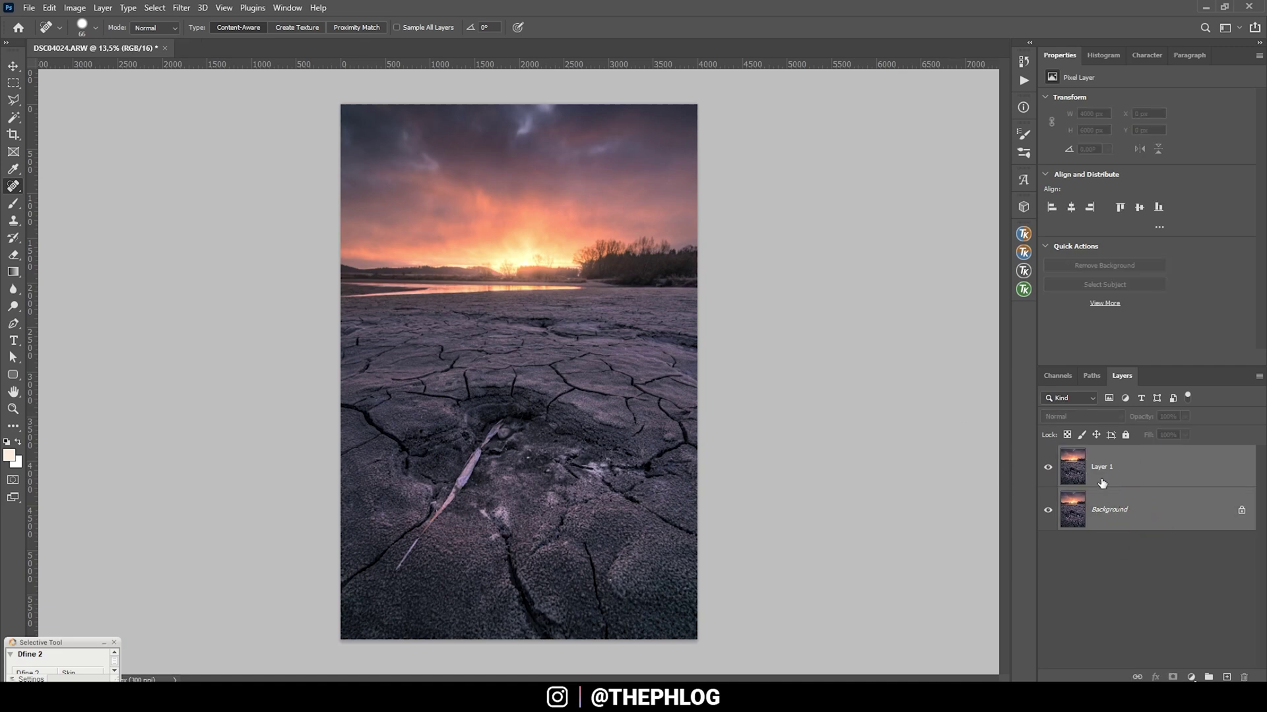
# Merge the layers into Background, add a new empty Layer 1, and set it to Hard Light
pyautogui.hotkey('ctrl', 'e')
pyautogui.scroll(1, 562, 325)
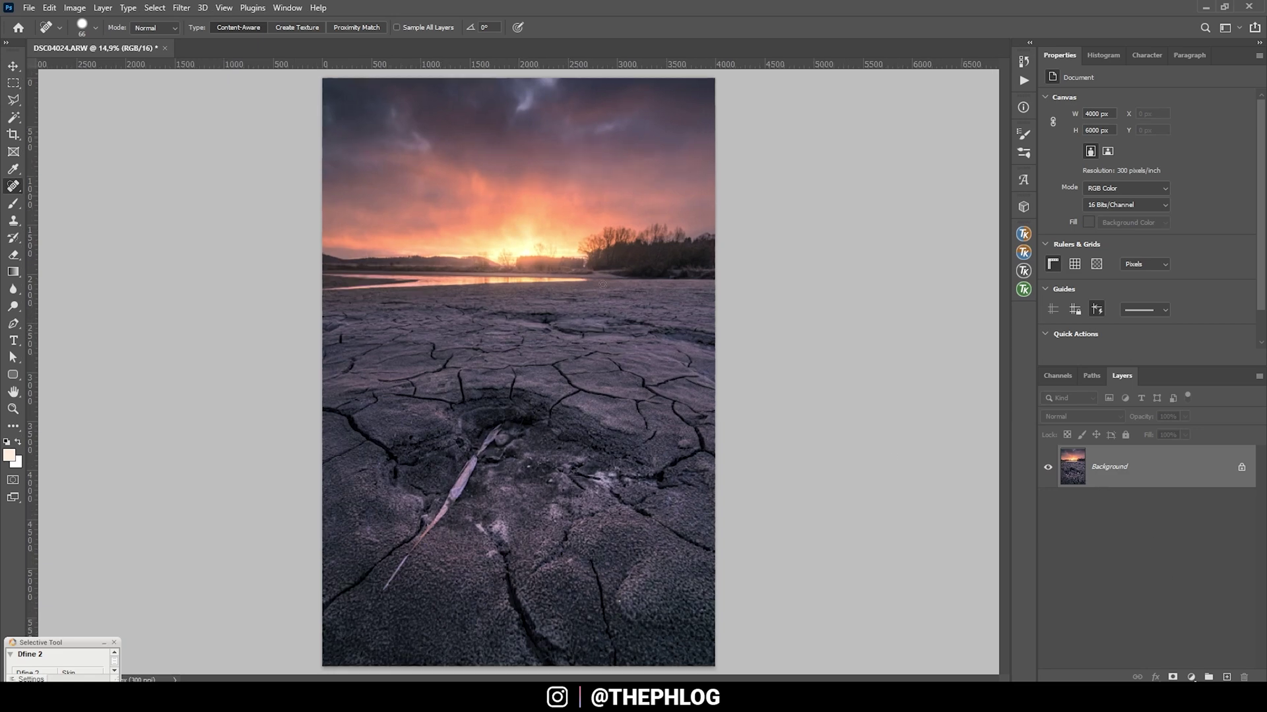
pyautogui.click(1226, 677)
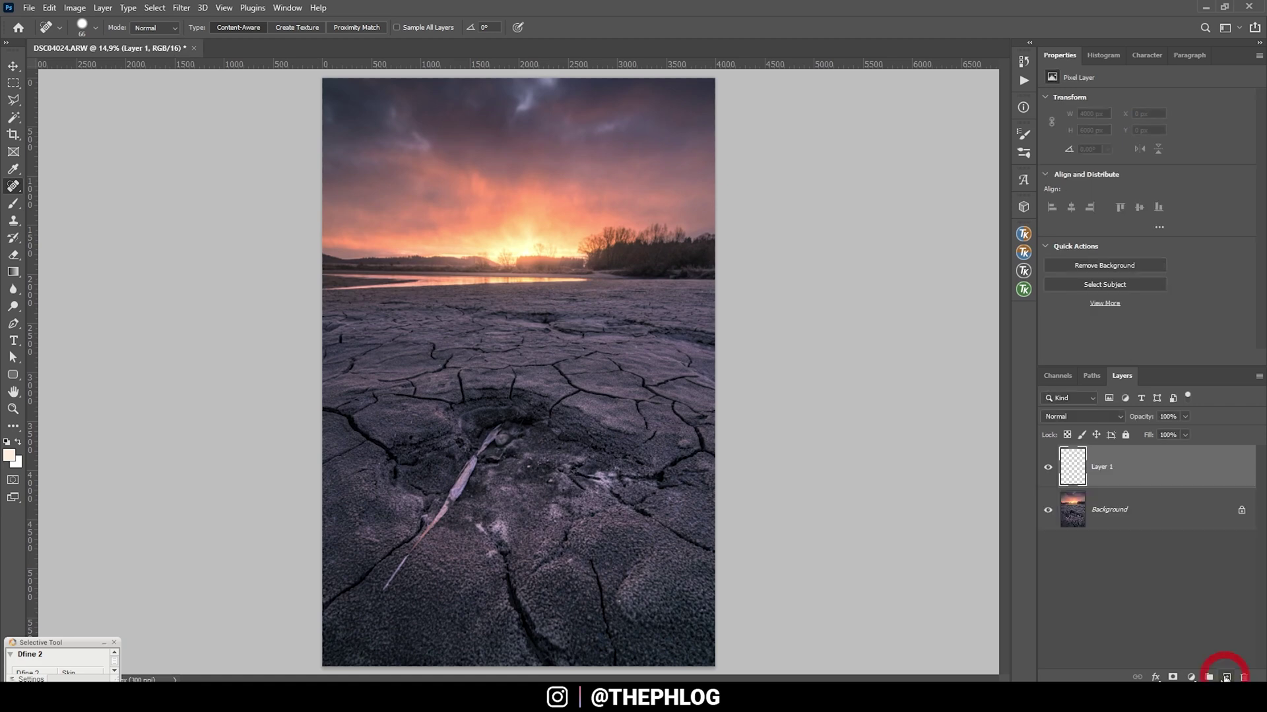
pyautogui.click(1074, 417)
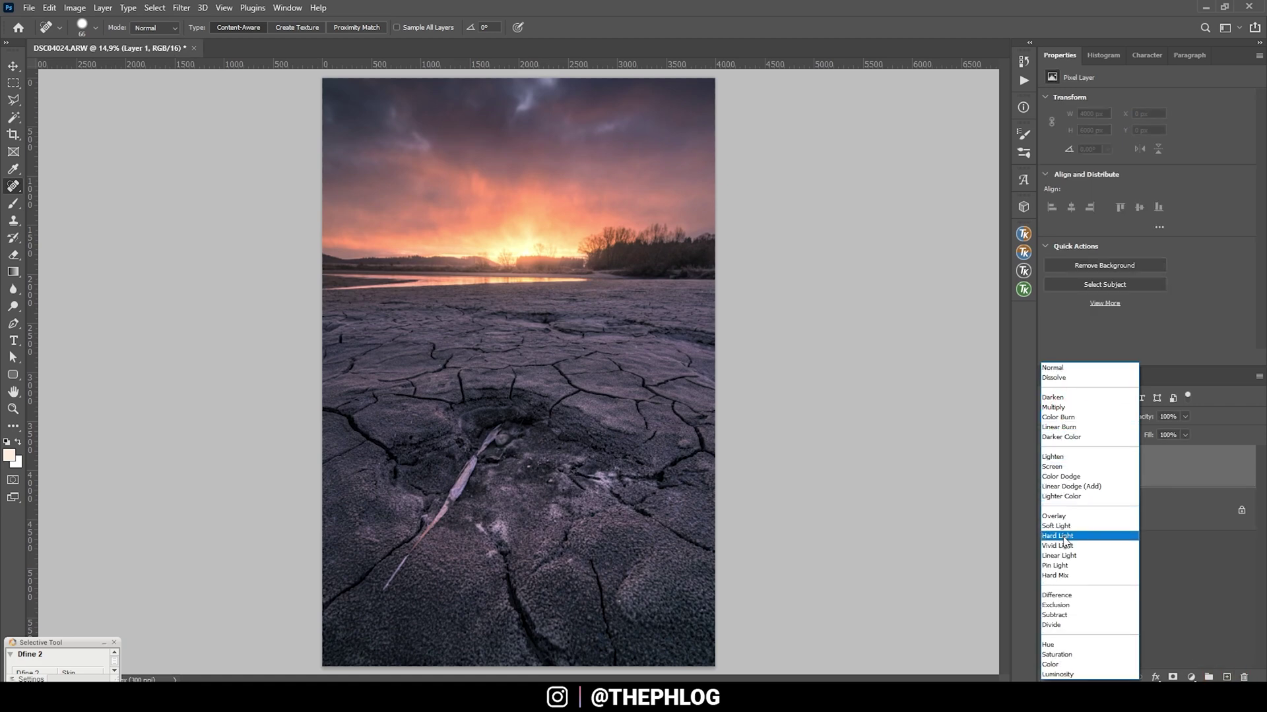
pyautogui.click(1065, 537)
# Sample the sunset colour, set the brush to 8% opacity, enlarge it, and paint a glow around the sun
pyautogui.press('b')
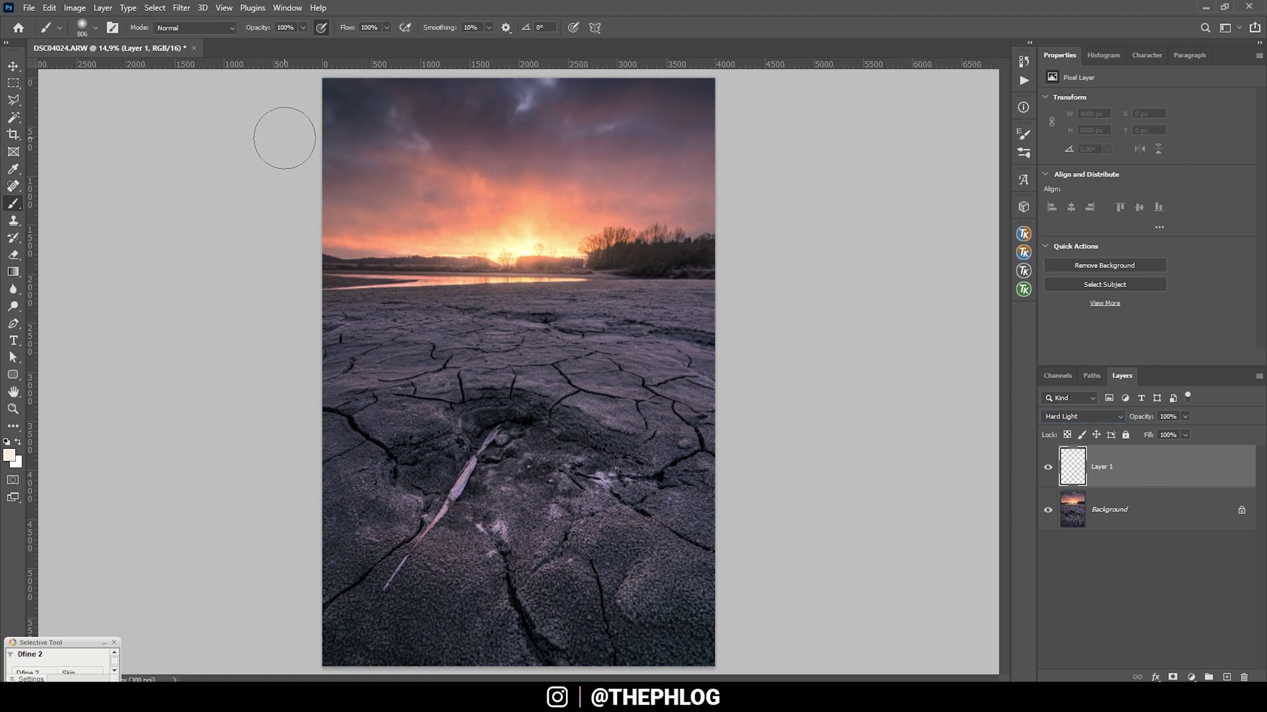
pyautogui.keyDown('alt'); pyautogui.click(525, 247); pyautogui.keyUp('alt')
pyautogui.keyDown('alt'); pyautogui.click(529, 251); pyautogui.keyUp('alt')
pyautogui.click(303, 27)
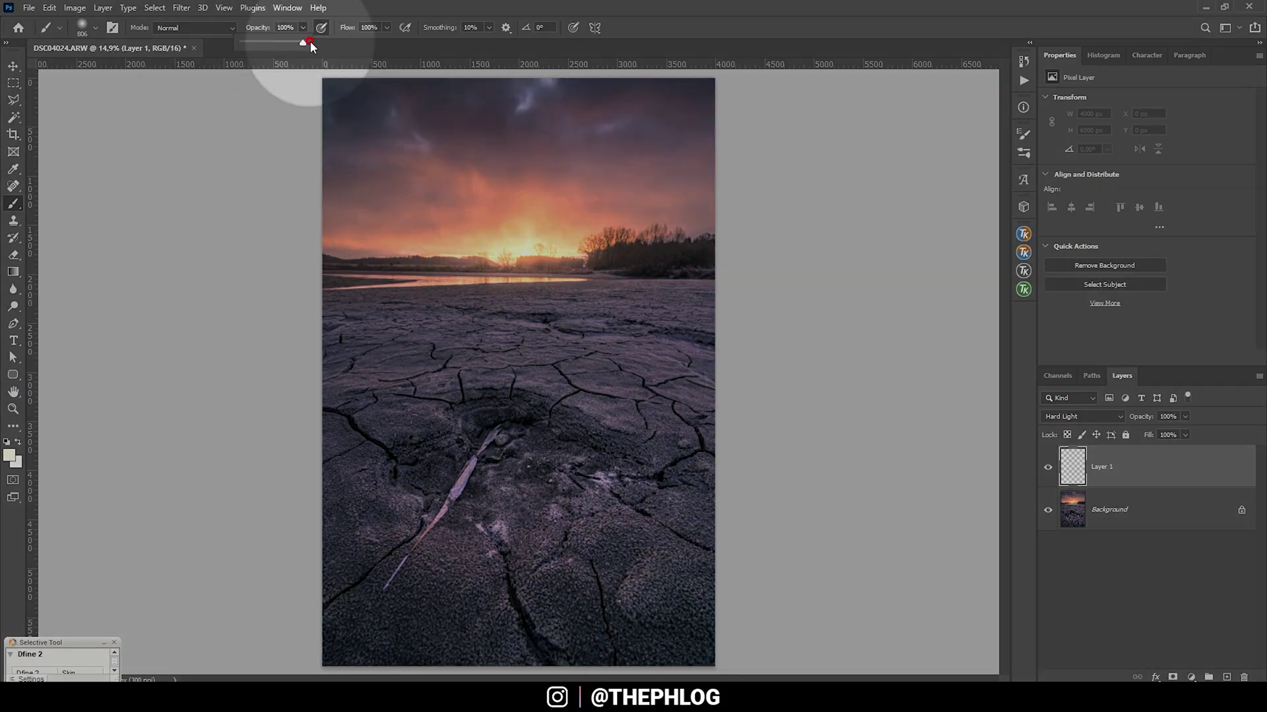
pyautogui.moveTo(310, 41); pyautogui.dragTo(253, 47)
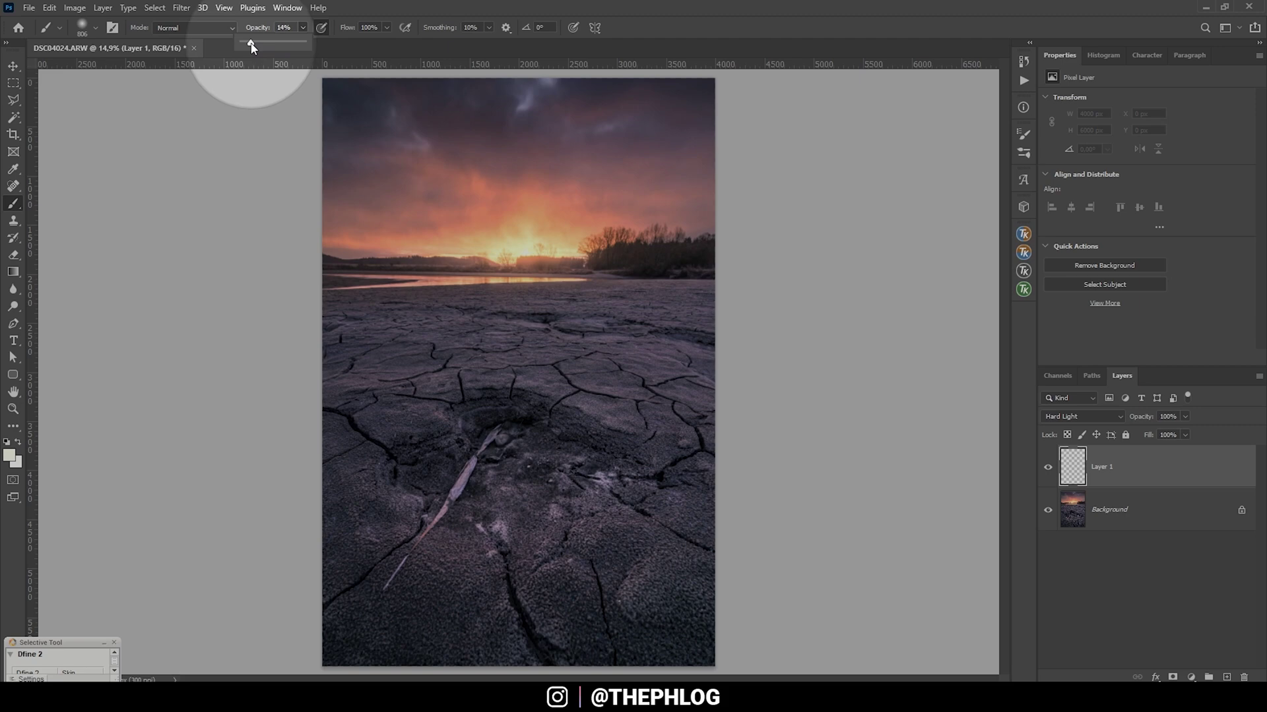
pyautogui.moveTo(251, 45); pyautogui.dragTo(245, 45)
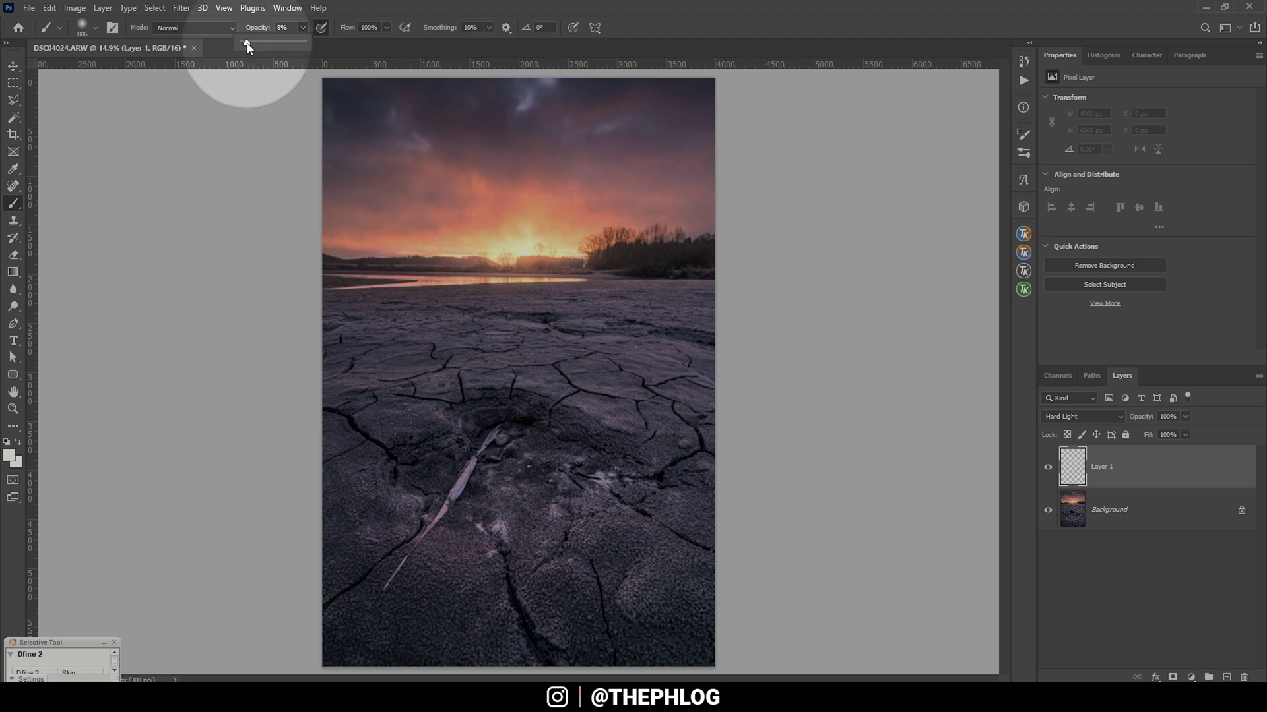
pyautogui.moveTo(519, 253)
pyautogui.mouseDown()
pyautogui.moveTo(502, 254)
pyautogui.moveTo(558, 245)
pyautogui.moveTo(523, 252)
pyautogui.mouseUp()
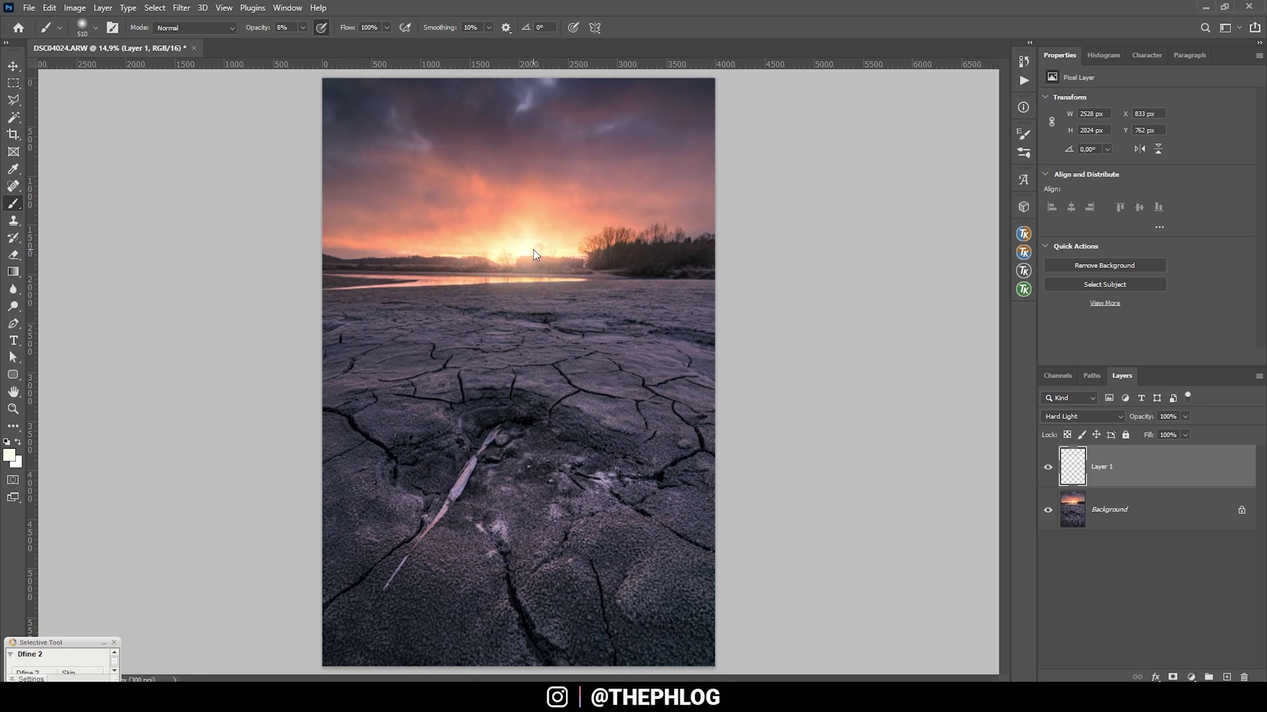
pyautogui.scroll(-1, 524, 257)
# Merge the glow layer into Background and launch Filter > Nik Collection > Color Efex Pro 4
pyautogui.click(1059, 474)
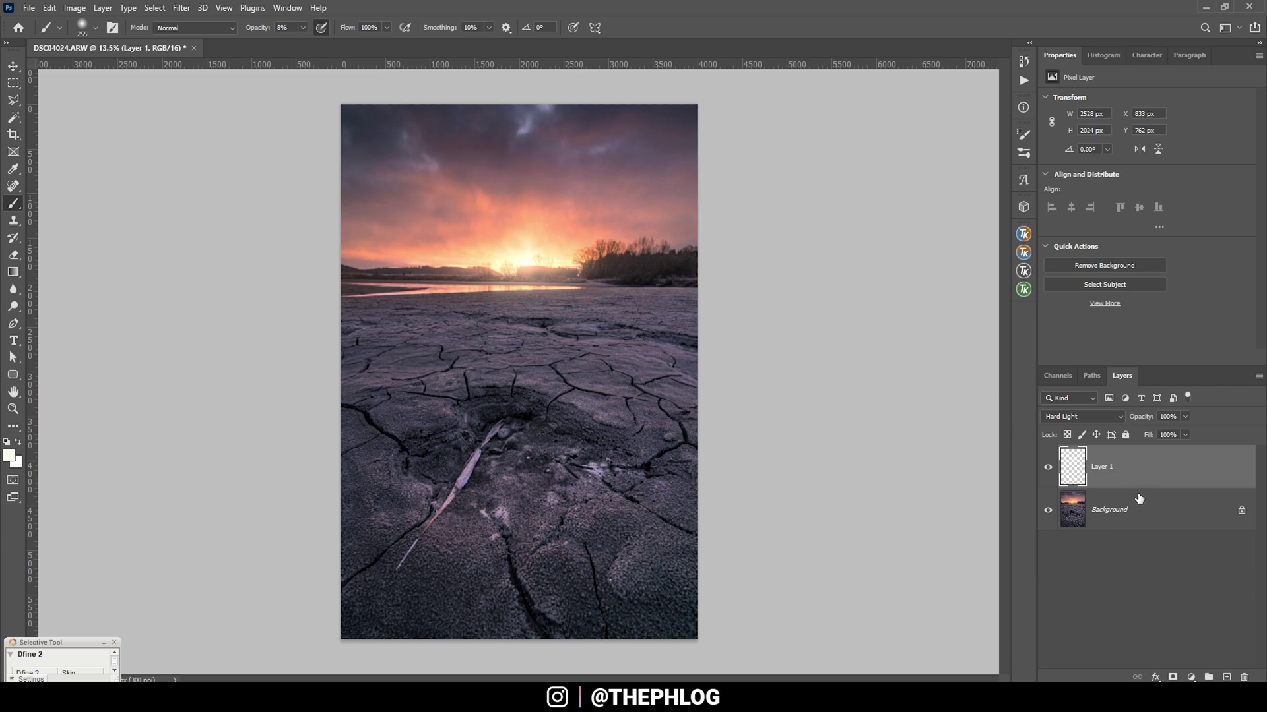
pyautogui.keyDown('shift'); pyautogui.click(1123, 516); pyautogui.keyUp('shift')
pyautogui.hotkey('ctrl', 'e')
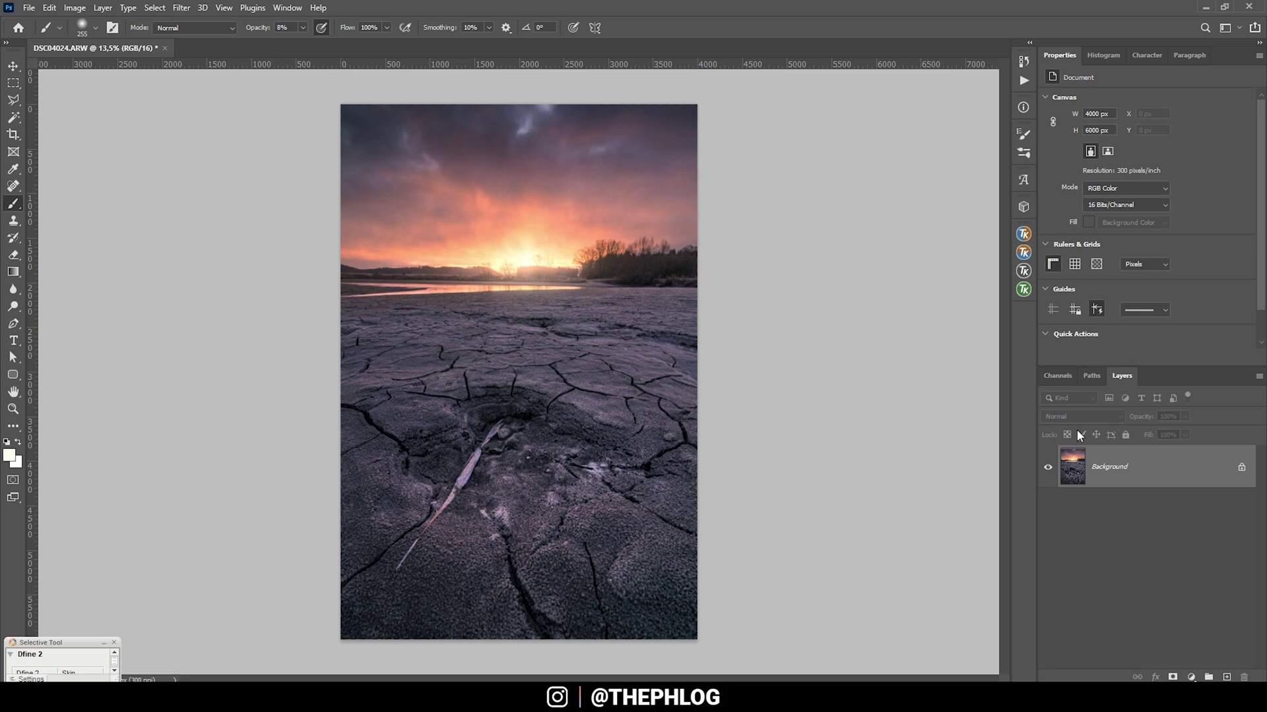
pyautogui.click(182, 9)
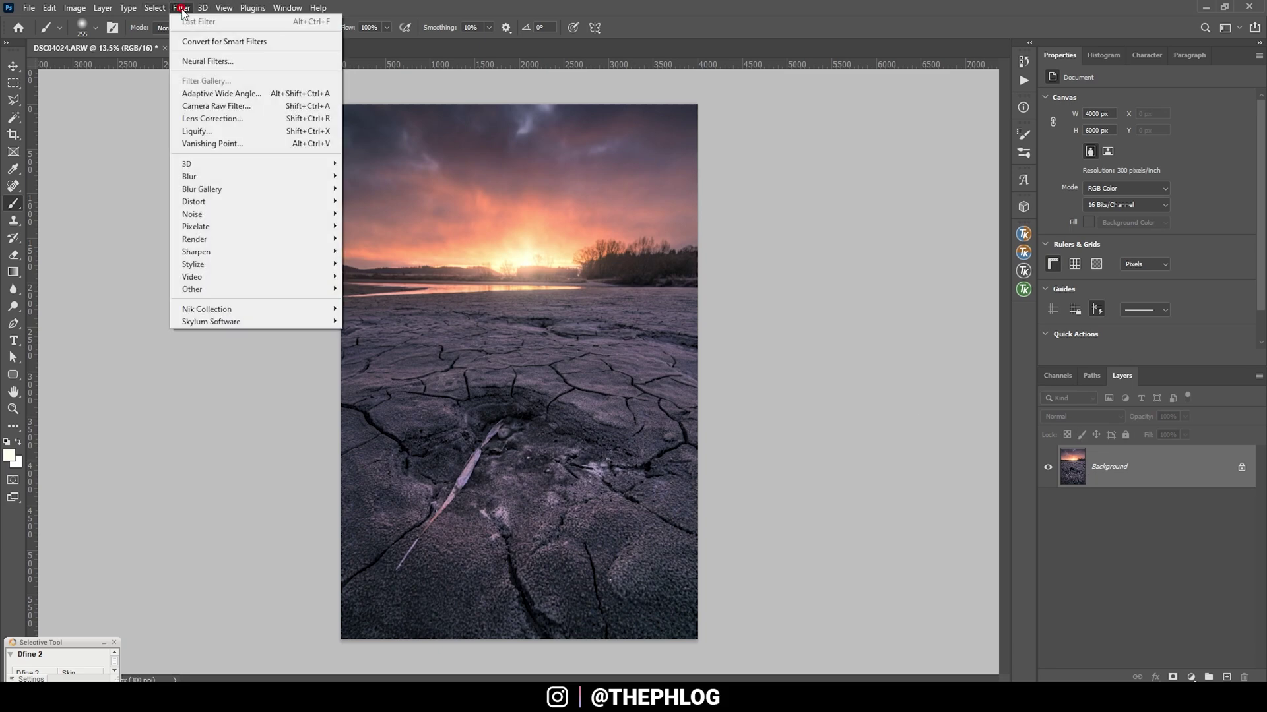
pyautogui.moveTo(207, 309)
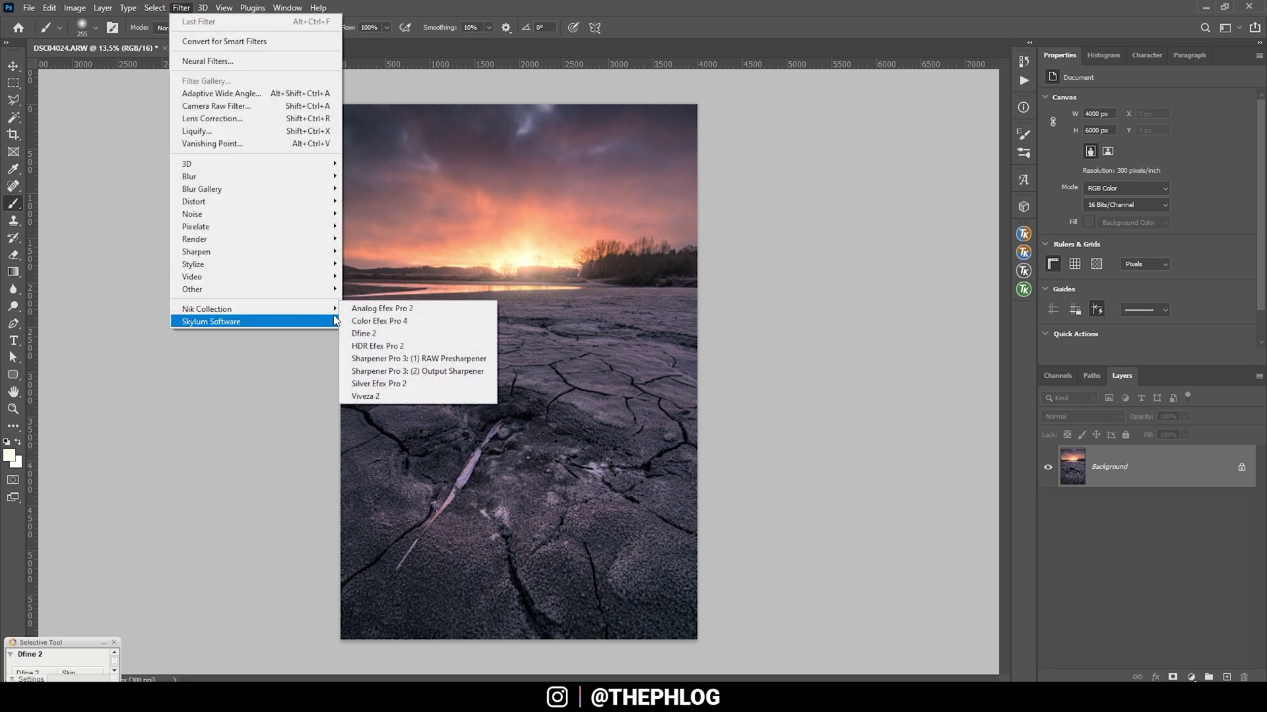
pyautogui.click(377, 321)
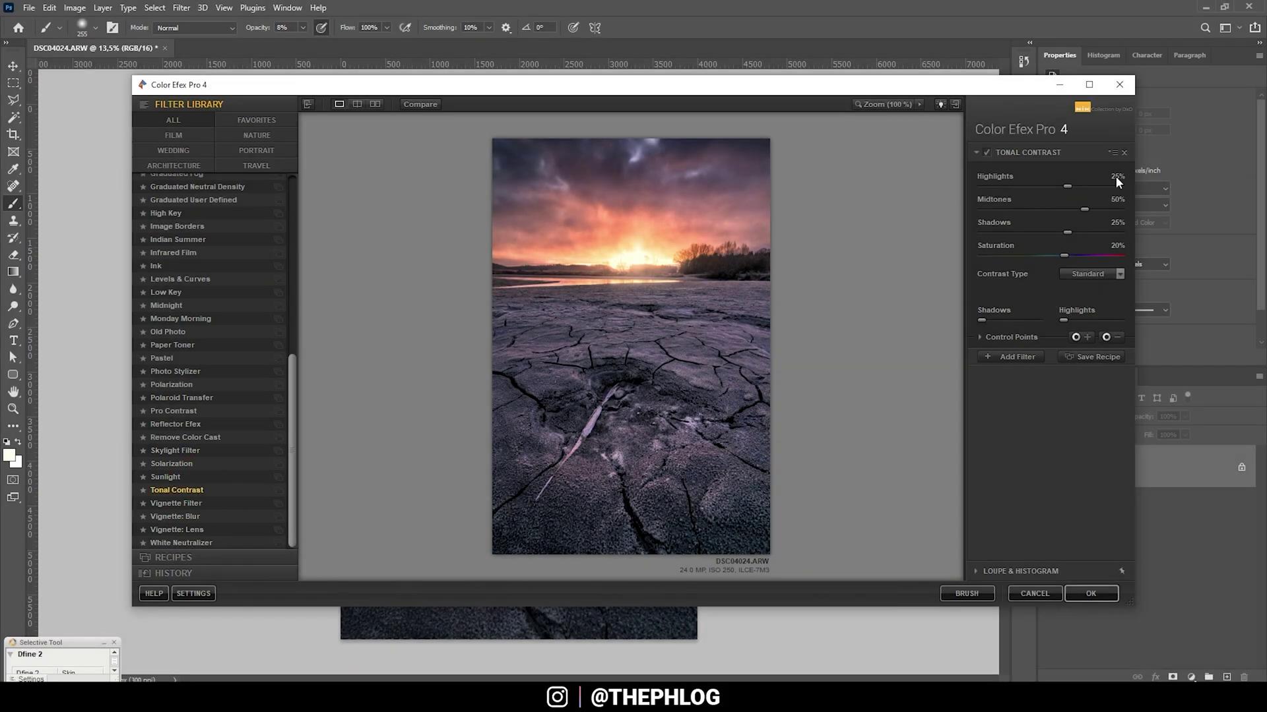
# Set the Tonal Contrast Highlights, Shadows and Saturation values to 0%
pyautogui.click(1114, 176)
pyautogui.write('0')
pyautogui.click(1118, 197)
pyautogui.write('0')
pyautogui.press('Return')
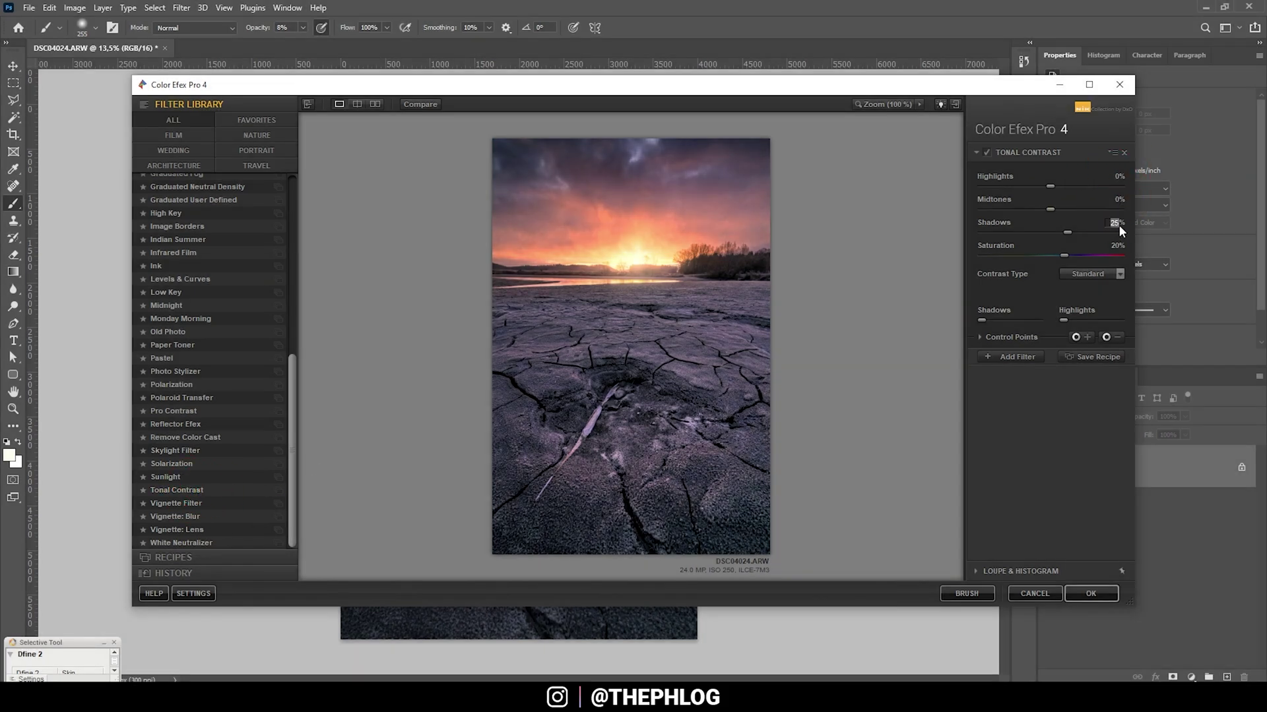
pyautogui.write('0')
pyautogui.press('Return')
pyautogui.press('Return')
# Raise Midtones contrast and place a resized control point on the cracked foreground mud
pyautogui.moveTo(1062, 210); pyautogui.dragTo(1087, 210)
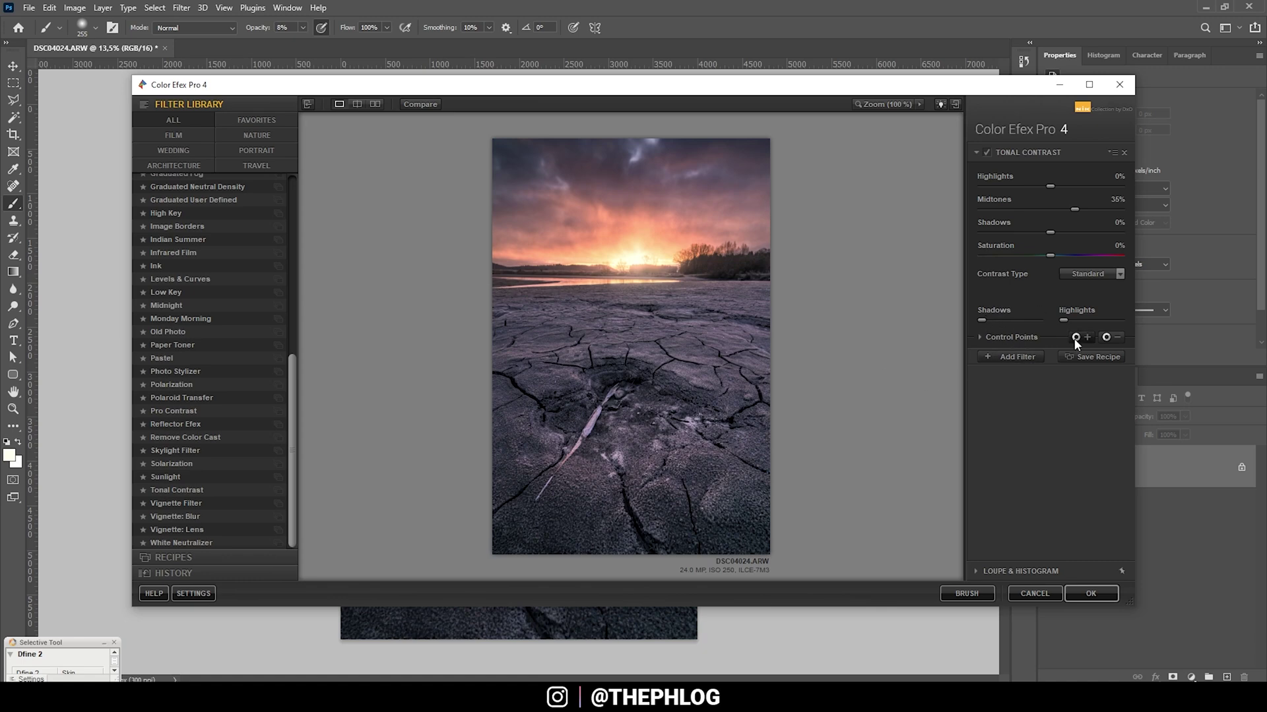
pyautogui.click(622, 414)
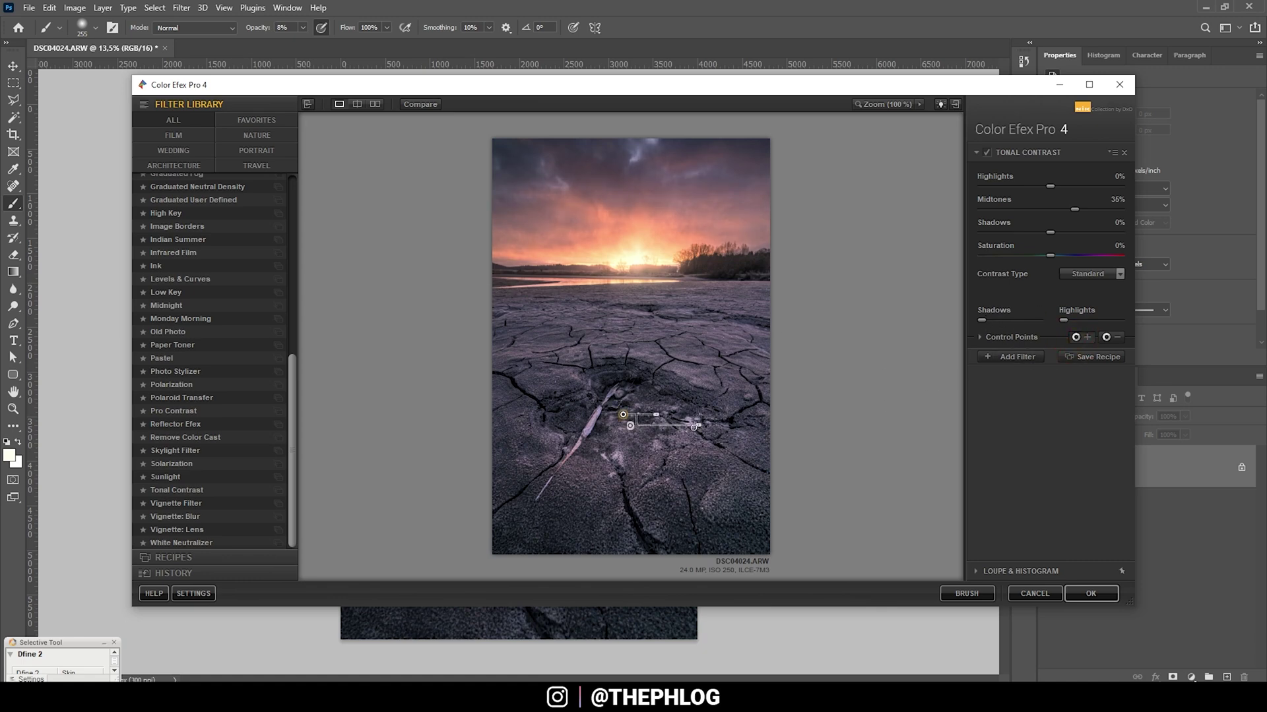
pyautogui.moveTo(657, 420); pyautogui.dragTo(686, 419)
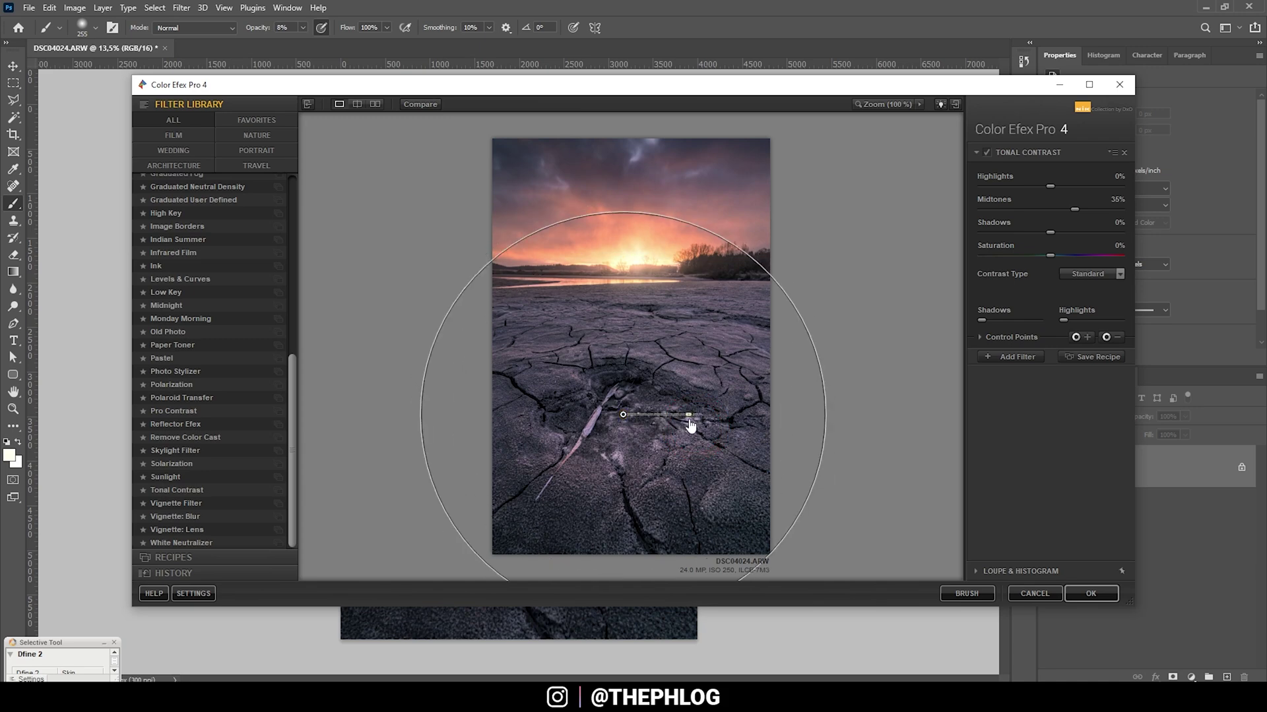
pyautogui.moveTo(1074, 209); pyautogui.dragTo(1082, 209)
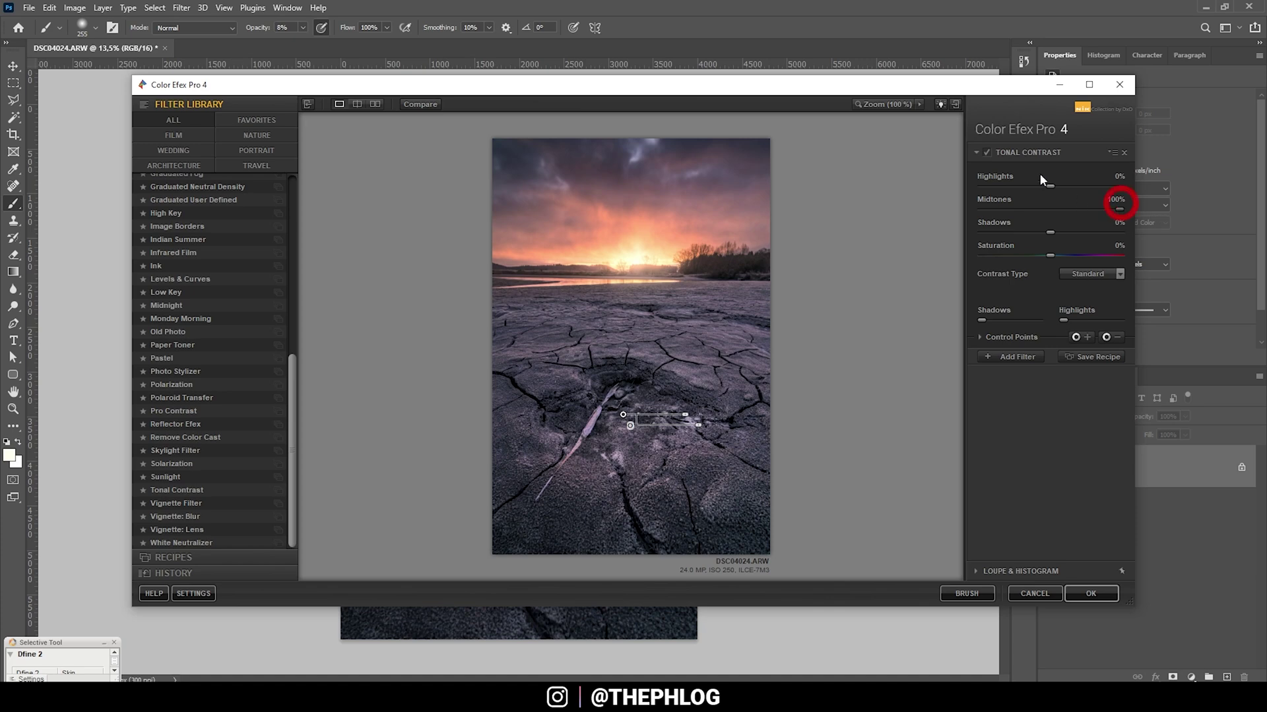
pyautogui.moveTo(623, 414); pyautogui.dragTo(626, 449)
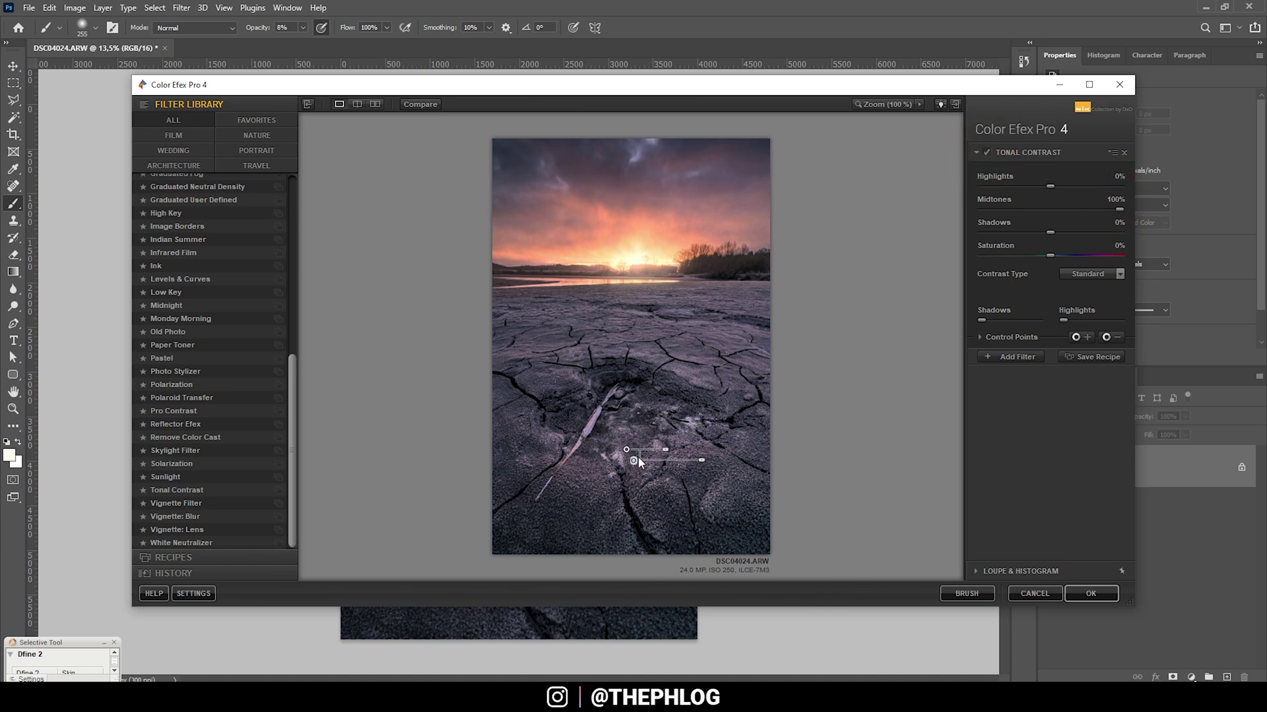
pyautogui.moveTo(665, 450); pyautogui.dragTo(652, 454)
# Add a Brilliance / Warmth filter with 10% warmth and boosted perceptual saturation
pyautogui.click(1008, 358)
pyautogui.scroll(10, 198, 277)
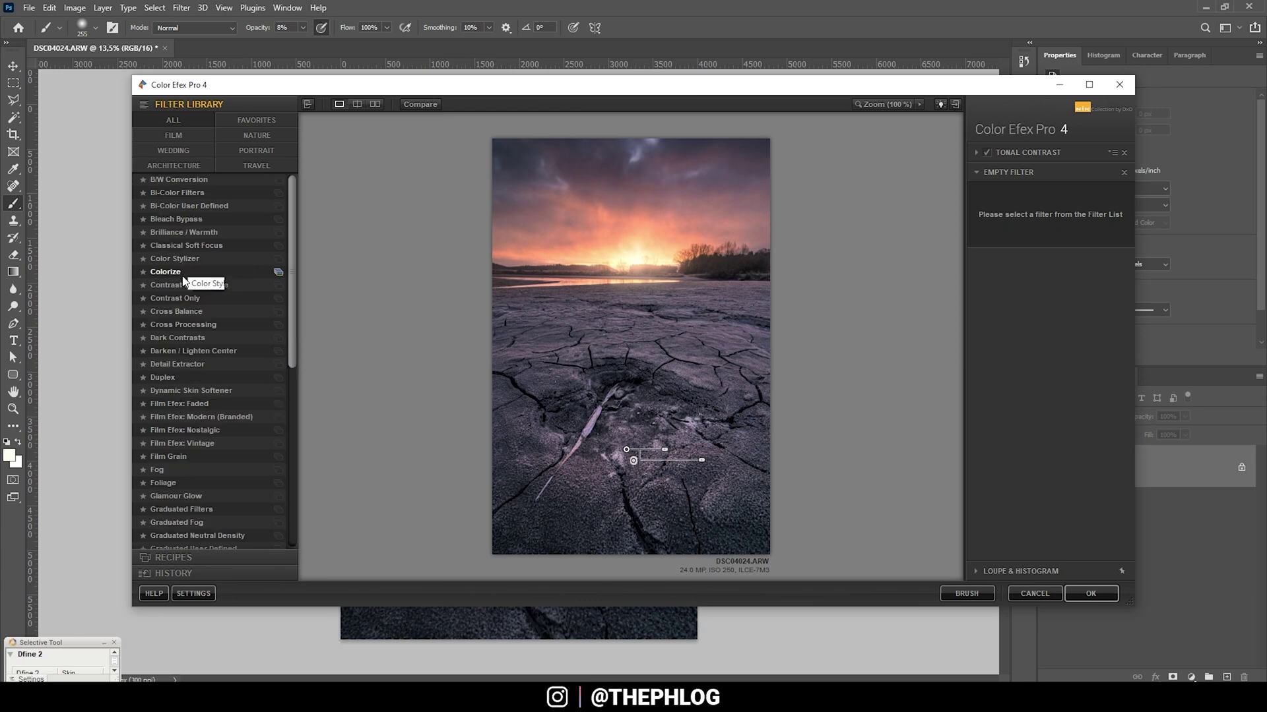
pyautogui.click(179, 234)
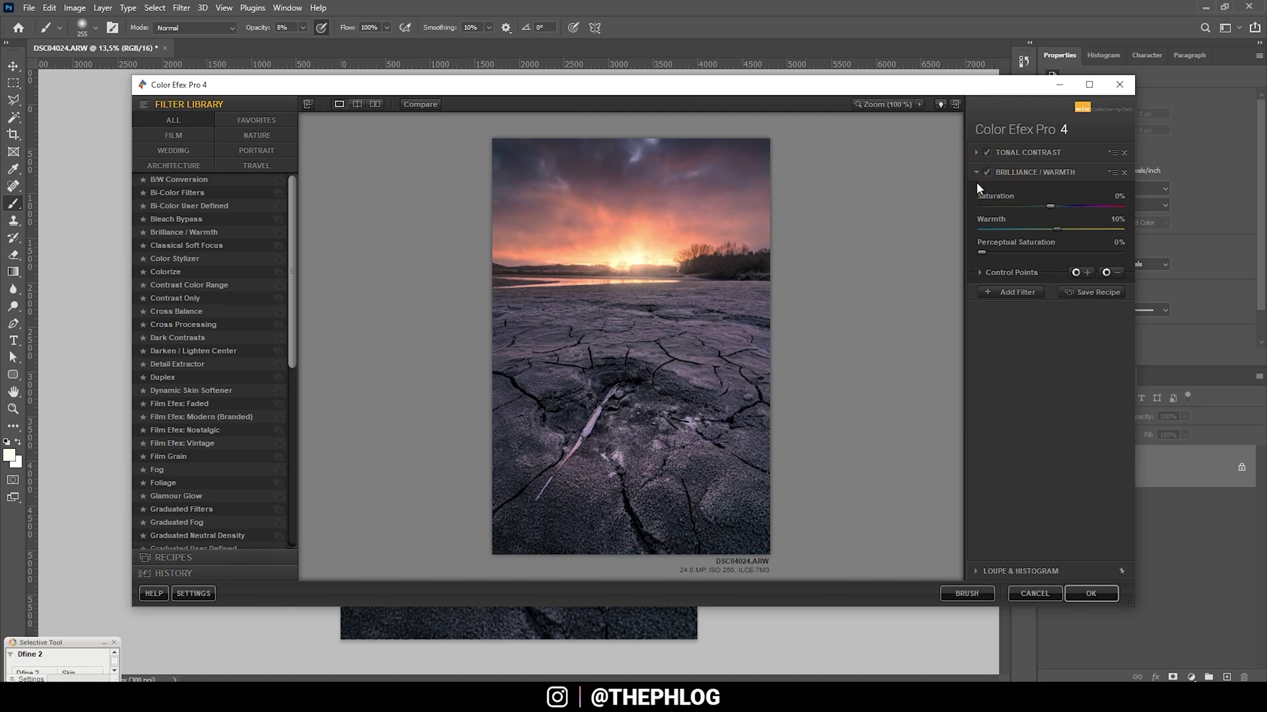
pyautogui.moveTo(982, 252); pyautogui.dragTo(1026, 253)
# Apply the Color Efex Pro 4 filters, returning them as a new layer above Background
pyautogui.click(1088, 595)
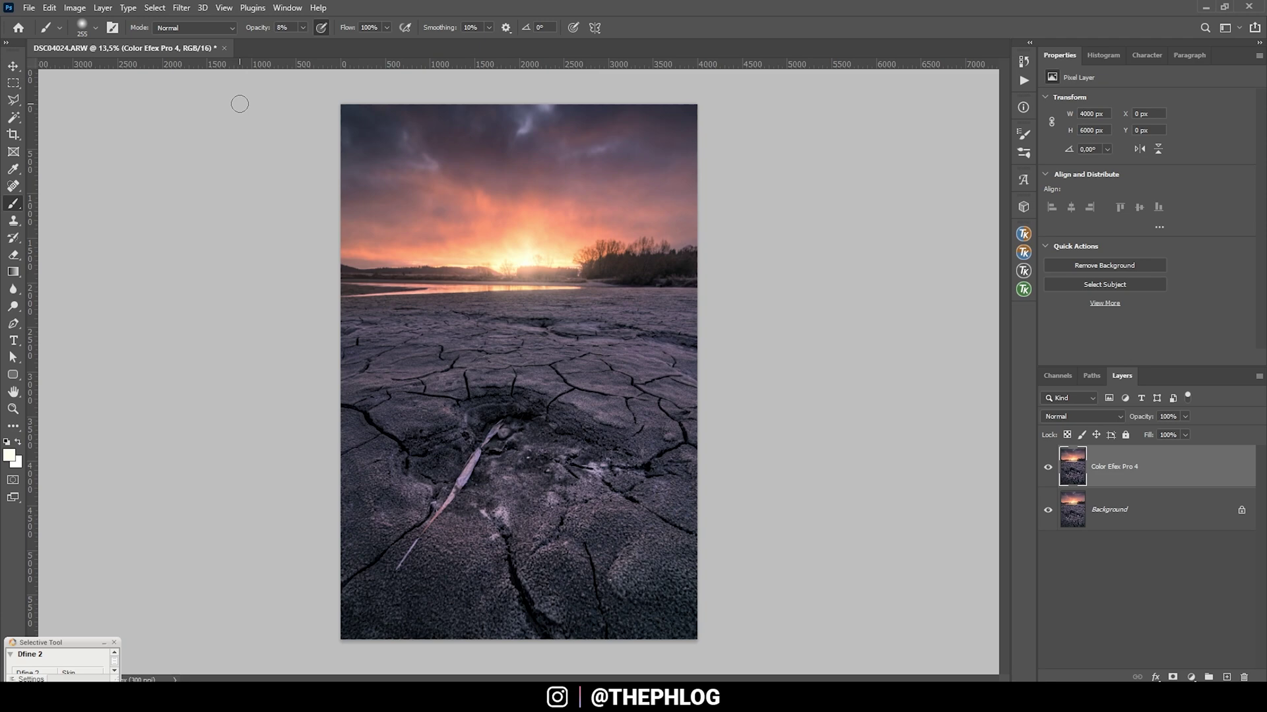